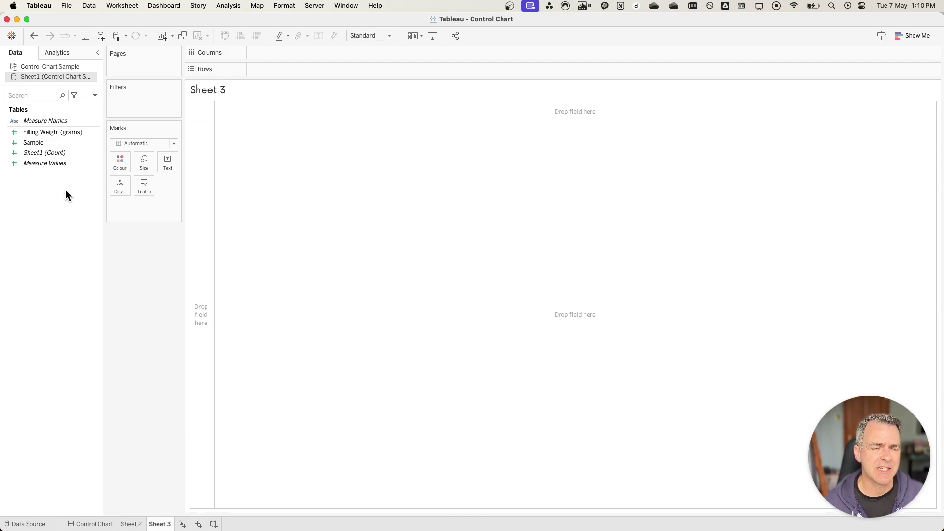
Make the Sample field a continuous dimension and place it on Columns.
{"action": "left_click", "coordinate": [34, 142]}
{"action": "left_click", "coordinate": [35, 142]}
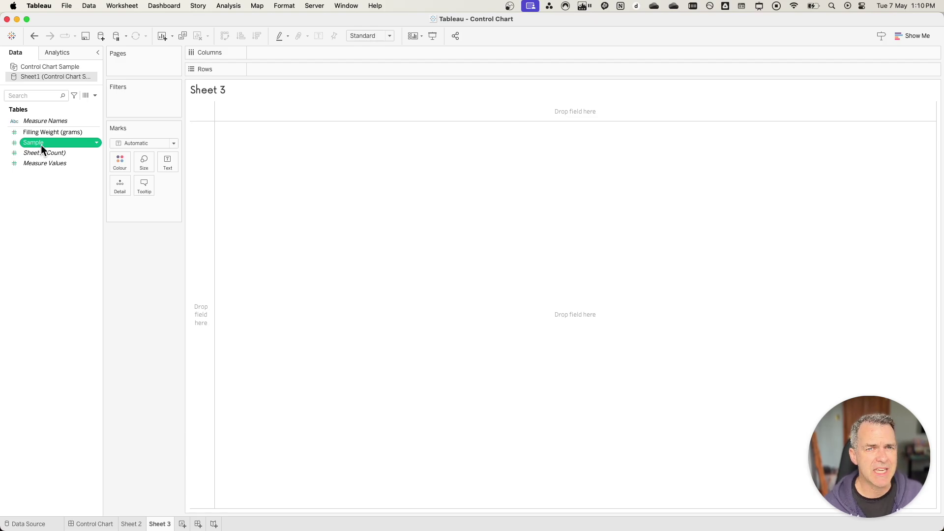
{"action": "left_click_drag", "start_coordinate": [47, 142], "coordinate": [46, 121]}
{"action": "right_click", "coordinate": [47, 122]}
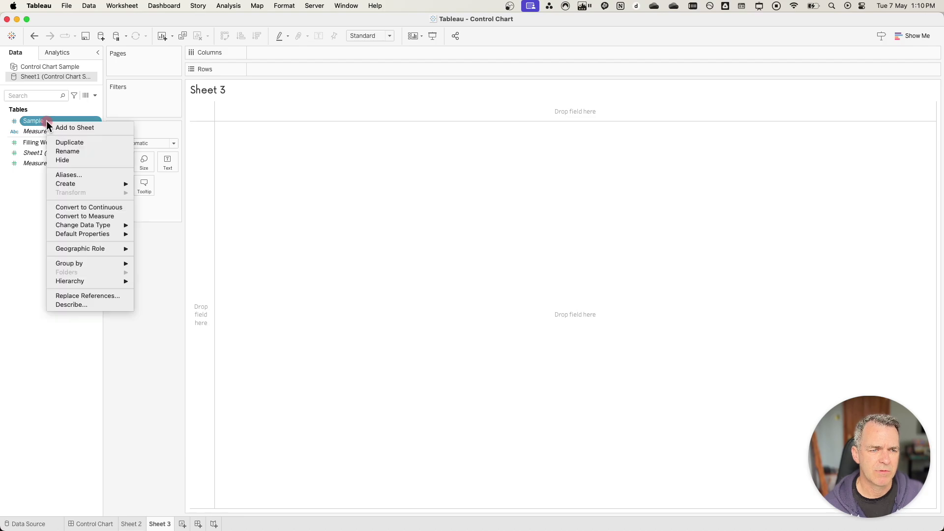
{"action": "left_click", "coordinate": [73, 207]}
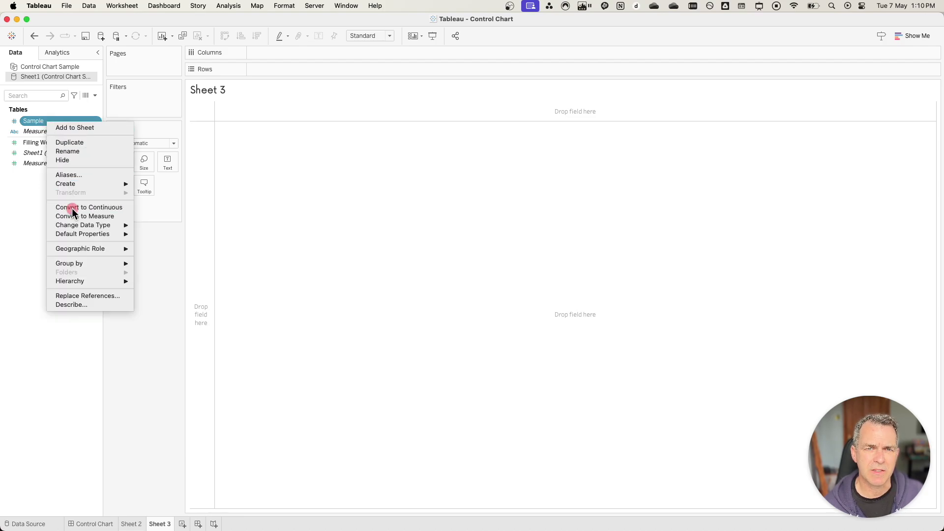
{"action": "left_click_drag", "start_coordinate": [36, 125], "coordinate": [283, 57]}
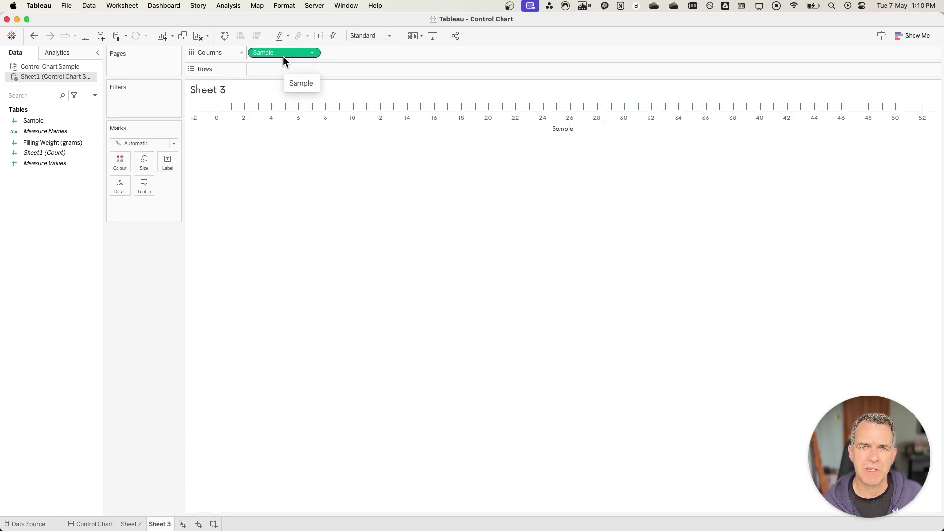
Place Filling Weight (grams) on Rows and exclude zero from its axis range.
{"action": "left_click_drag", "start_coordinate": [50, 143], "coordinate": [280, 71]}
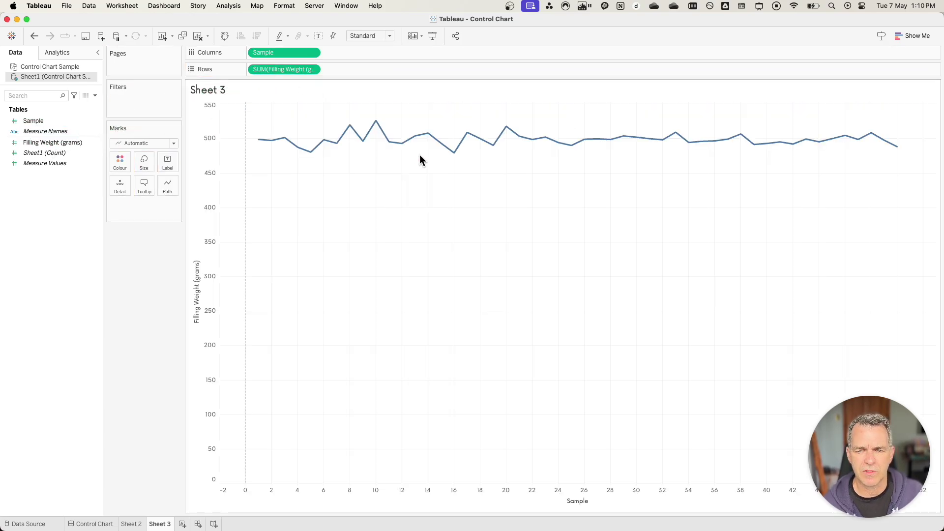
{"action": "right_click", "coordinate": [207, 191]}
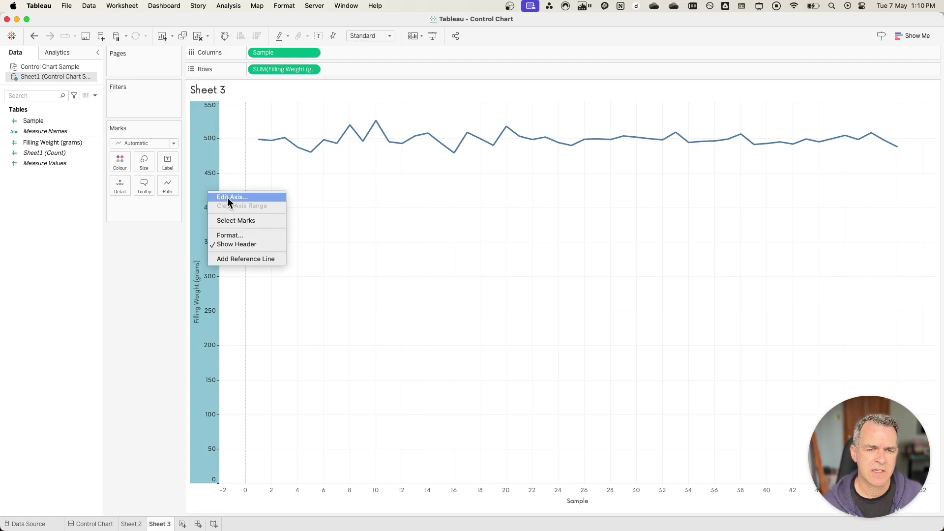
{"action": "left_click", "coordinate": [227, 197]}
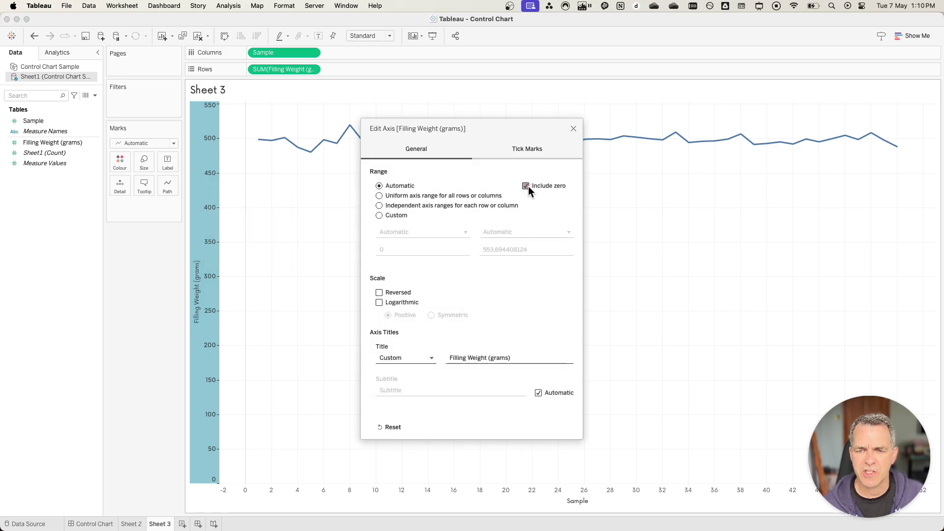
{"action": "left_click", "coordinate": [528, 186]}
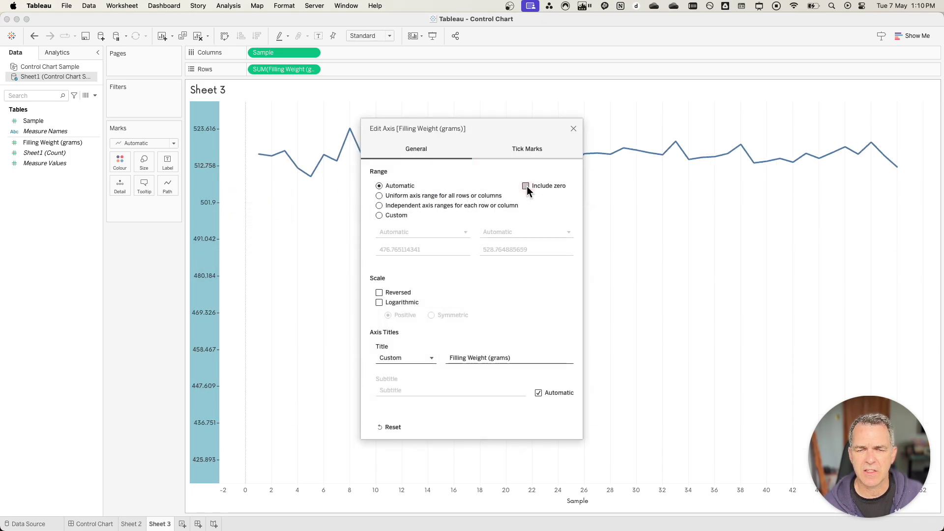
{"action": "left_click", "coordinate": [574, 128]}
{"action": "left_click", "coordinate": [318, 141]}
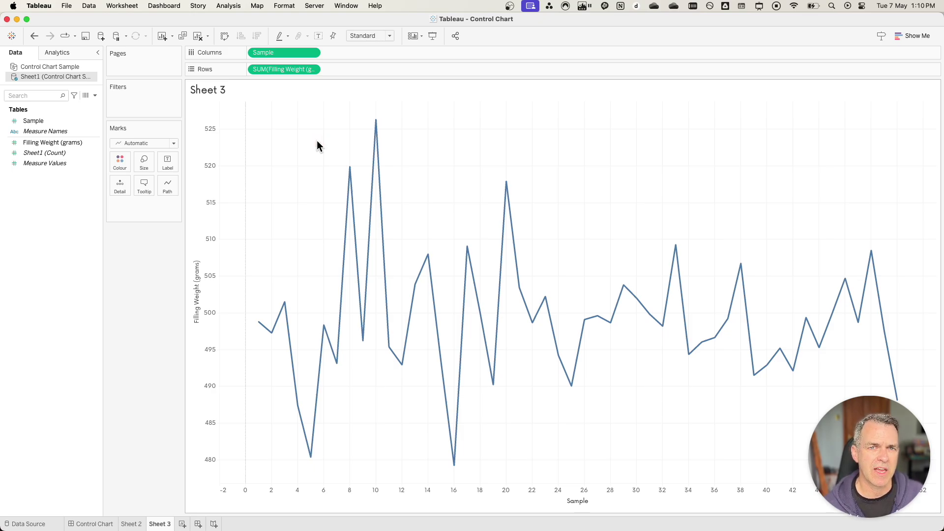
Add an average line to the chart, plus a distribution band across the entire table at -2,2 sample standard deviations.
{"action": "left_click", "coordinate": [57, 52]}
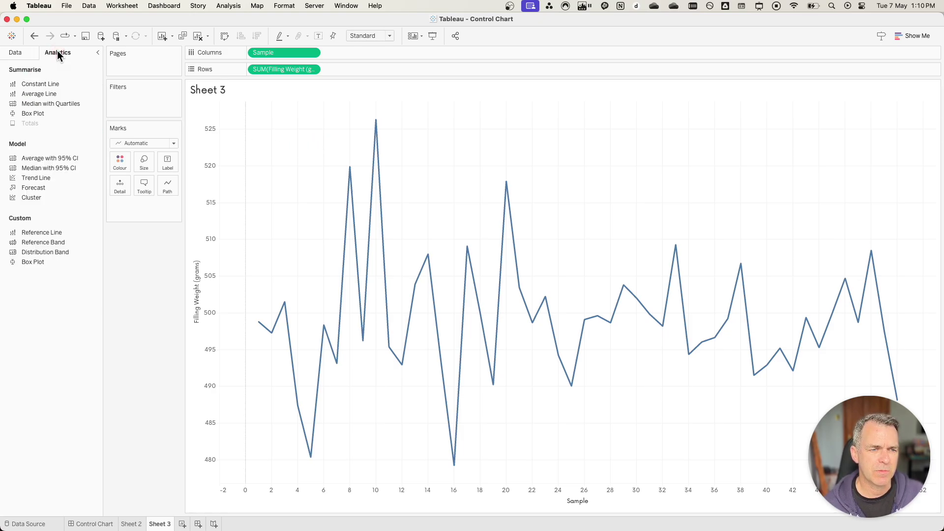
{"action": "left_click_drag", "start_coordinate": [46, 92], "coordinate": [279, 161]}
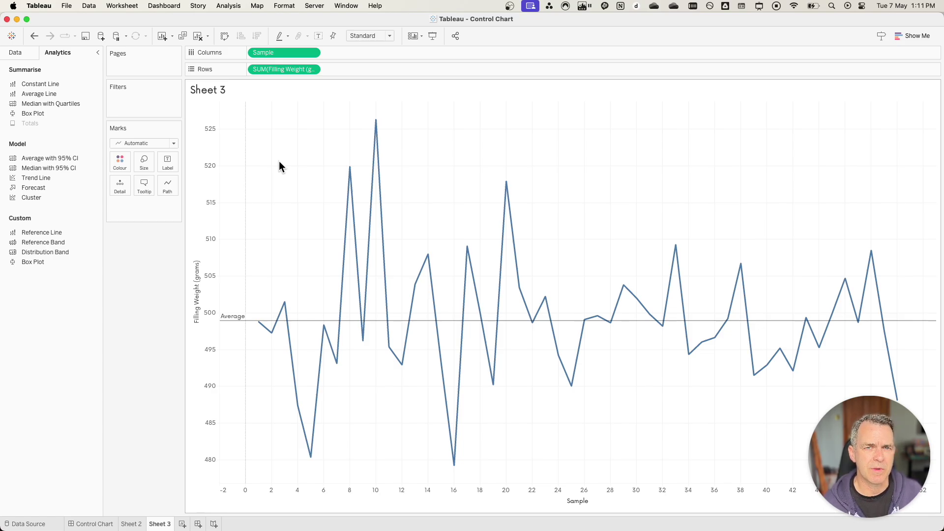
{"action": "left_click_drag", "start_coordinate": [50, 251], "coordinate": [279, 165]}
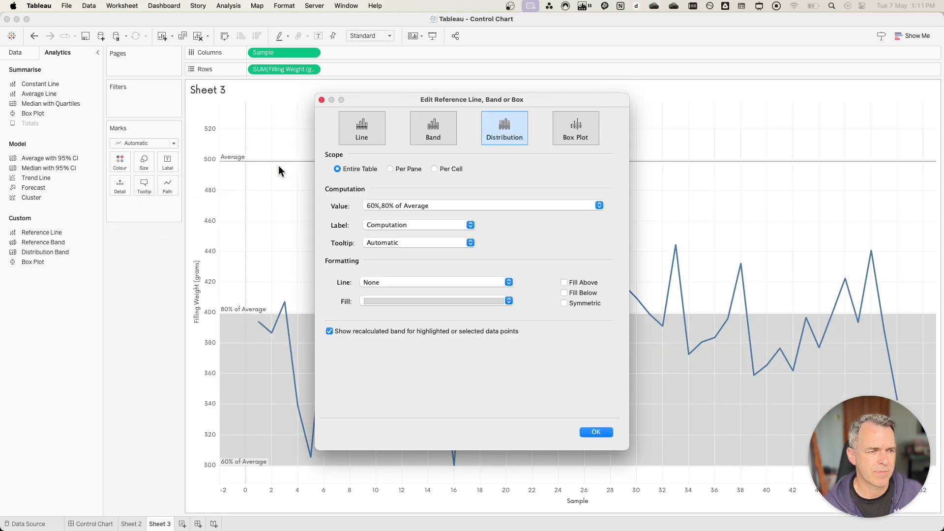
{"action": "left_click", "coordinate": [386, 204]}
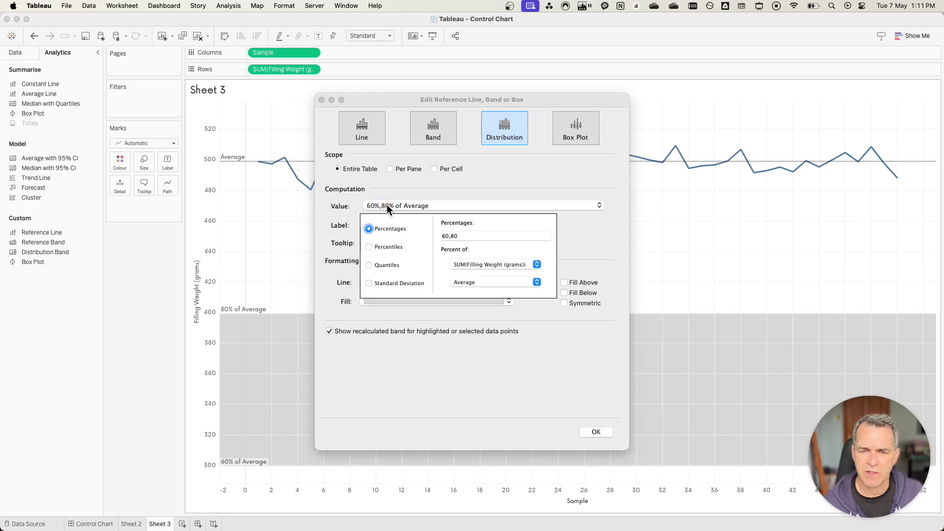
{"action": "left_click", "coordinate": [369, 284]}
{"action": "left_click", "coordinate": [455, 234]}
{"action": "left_click_drag", "start_coordinate": [455, 234], "coordinate": [440, 235]}
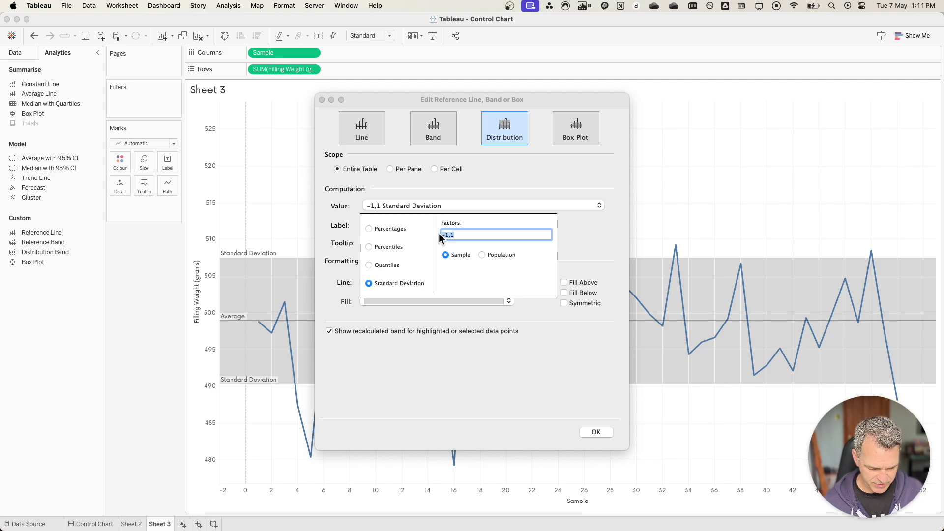
{"action": "type", "text": "-2"}
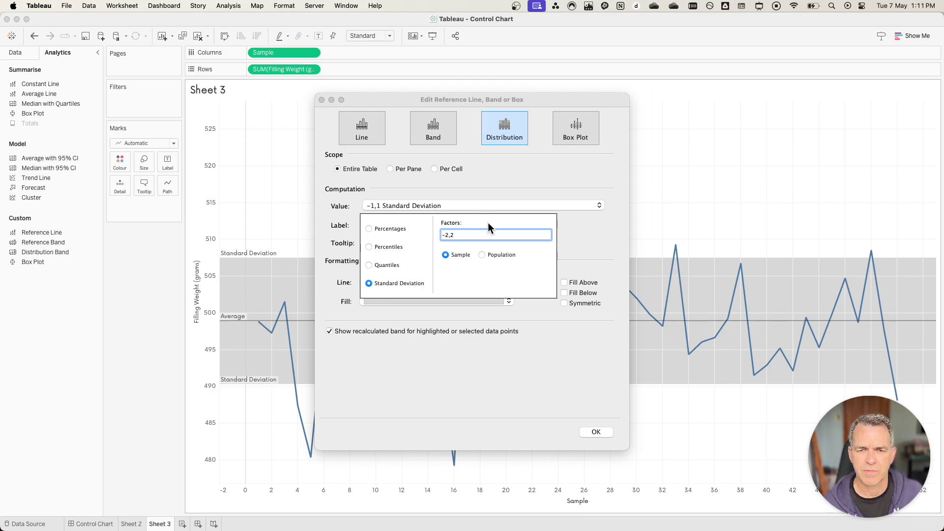
{"action": "left_click", "coordinate": [475, 181]}
Format the distribution band with no label and black dashed boundary lines, disabling its recalculation for highlighted or selected points.
{"action": "left_click", "coordinate": [379, 227]}
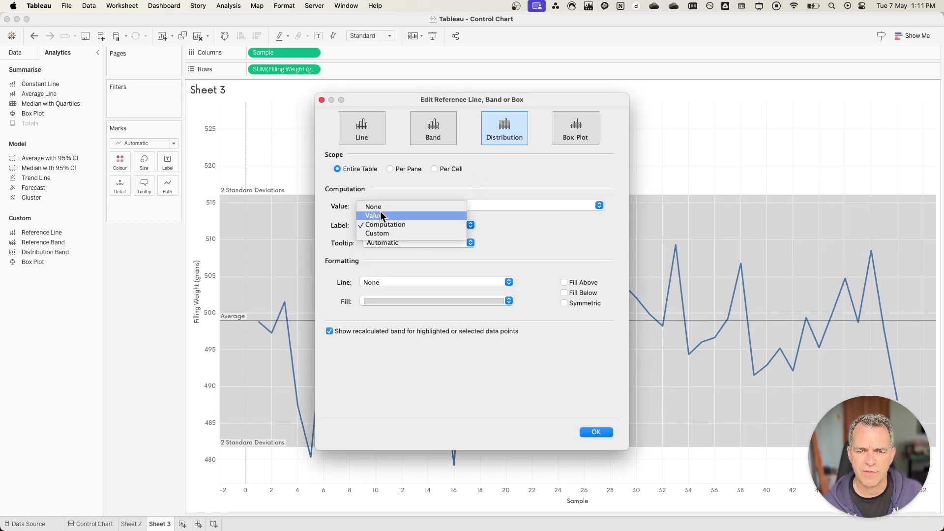
{"action": "left_click", "coordinate": [387, 214]}
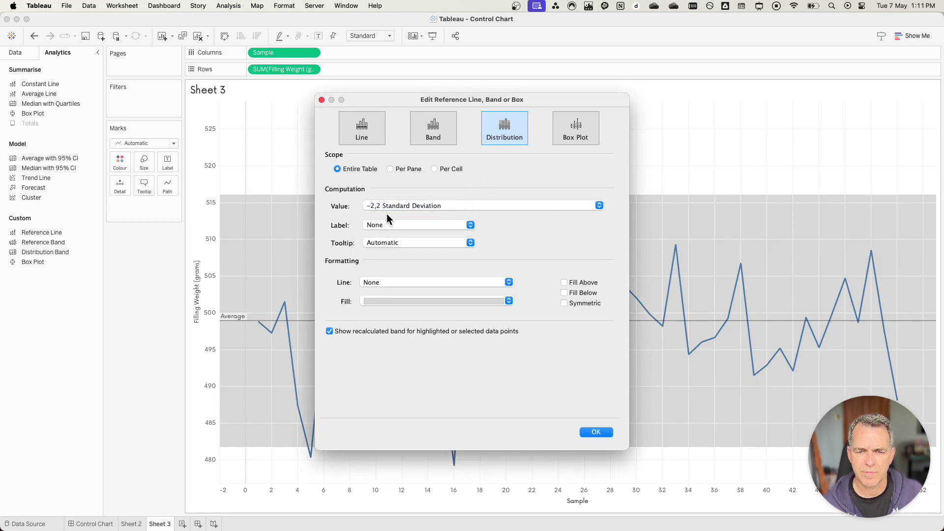
{"action": "left_click", "coordinate": [384, 282]}
{"action": "left_click", "coordinate": [386, 319]}
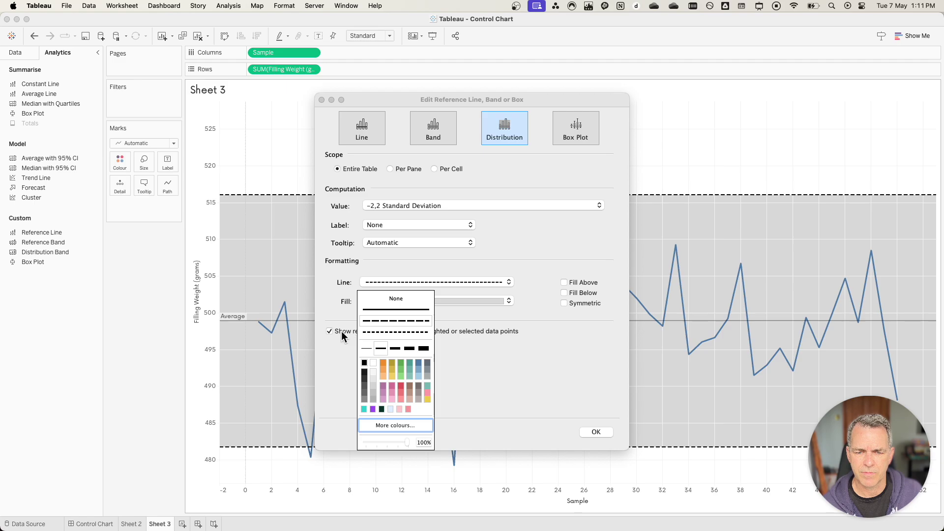
{"action": "left_click", "coordinate": [335, 335]}
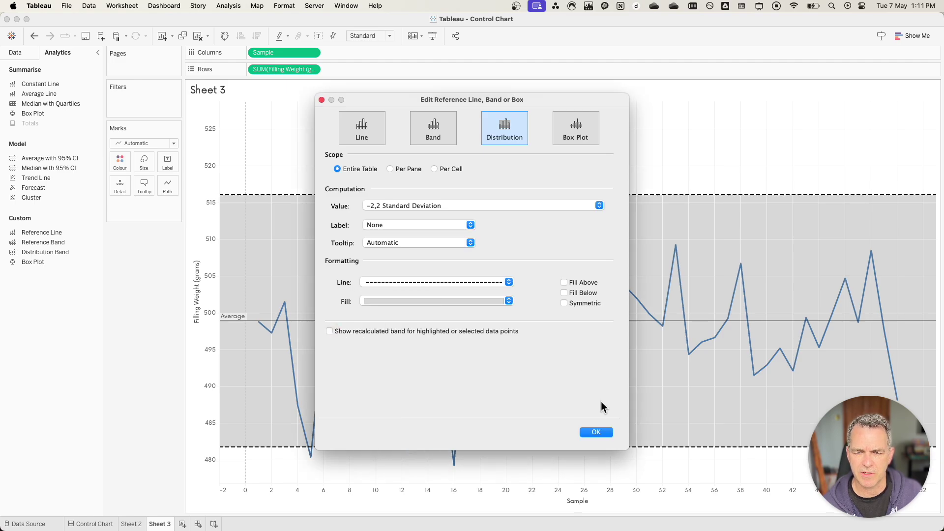
{"action": "left_click", "coordinate": [594, 431]}
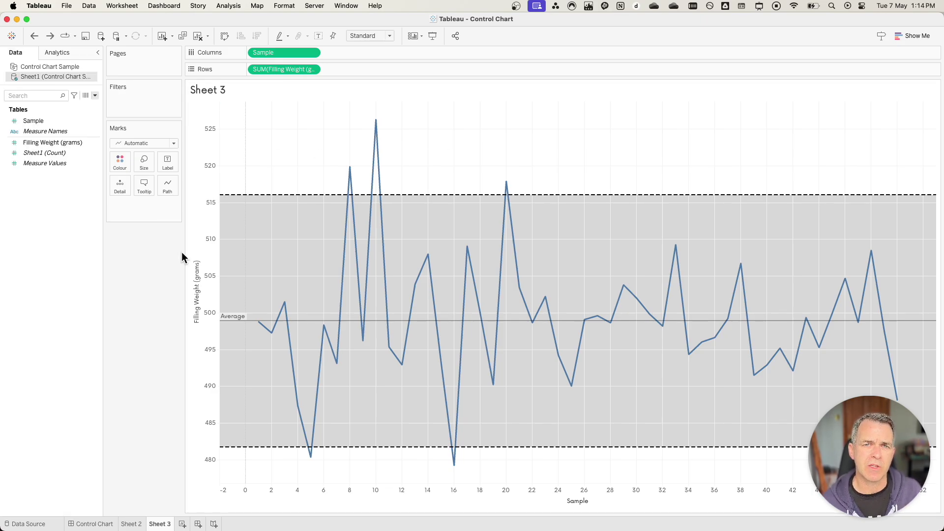
Create a calculated field named UCL and begin its formula with WINDOW_AVG(SUM([Filling Weight (grams)])).
{"action": "right_click", "coordinate": [54, 195]}
{"action": "left_click", "coordinate": [70, 199]}
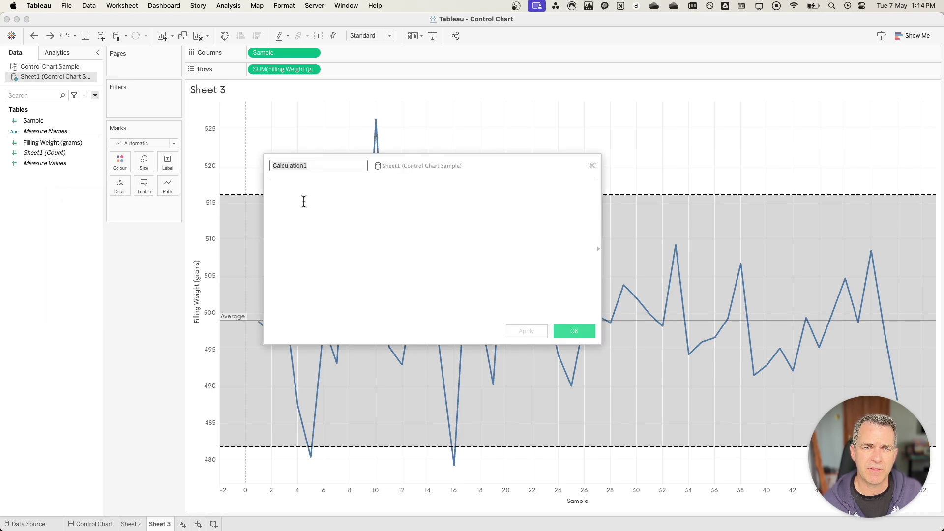
{"action": "type", "text": "UCL"}
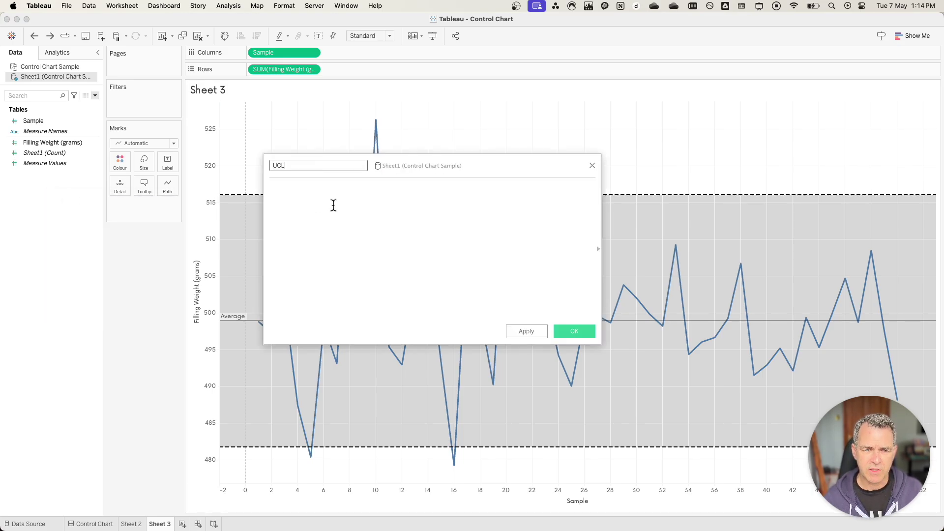
{"action": "left_click", "coordinate": [334, 205]}
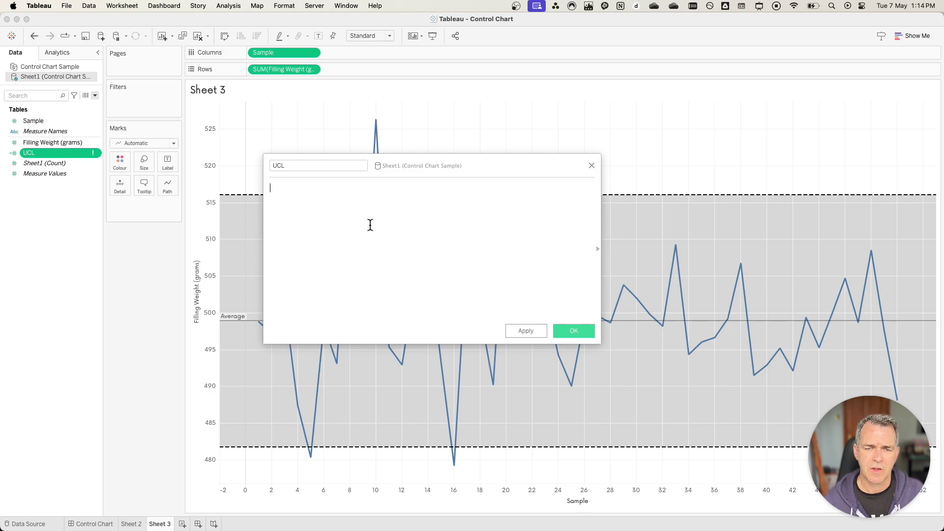
{"action": "type", "text": "wind"}
{"action": "key", "text": "Return"}
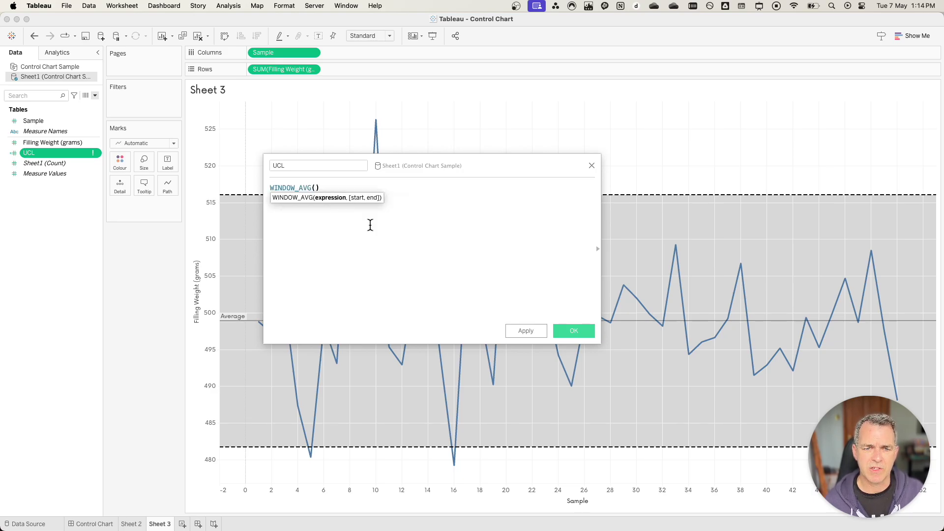
{"action": "type", "text": "sum"}
{"action": "key", "text": "Return"}
{"action": "type", "text": "[f"}
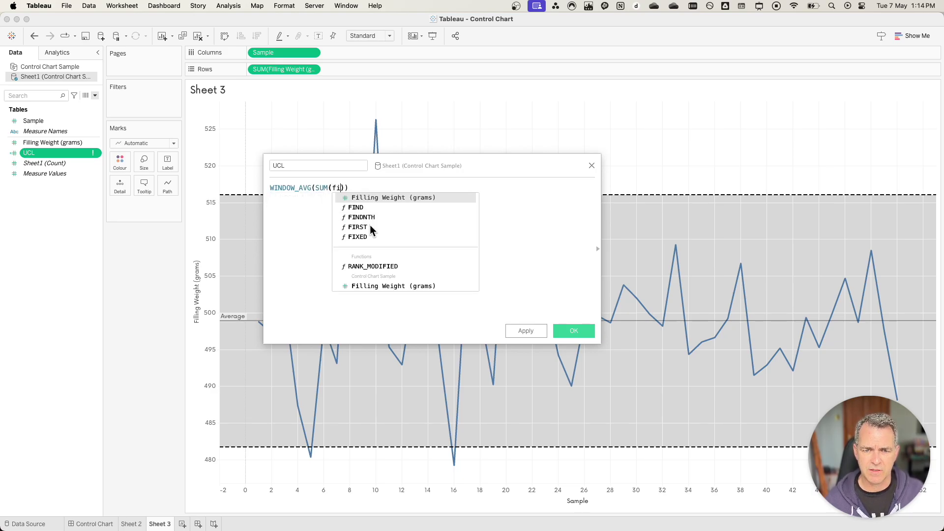
{"action": "key", "text": "Return"}
{"action": "key", "text": "Right"}
Complete the UCL formula with + 2*WINDOW_STDEV(SUM([Filling Weight (grams)])) and save the field.
{"action": "type", "text": "+ "}
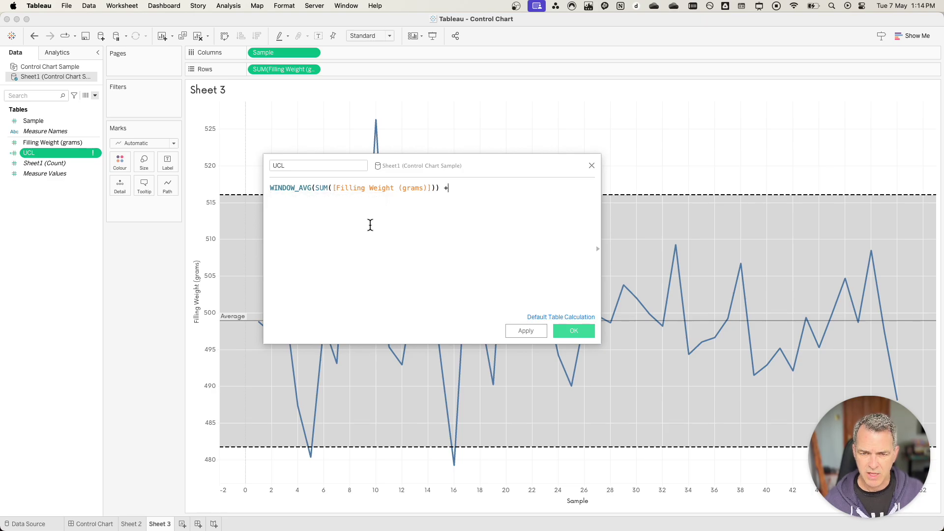
{"action": "type", "text": "2*wind"}
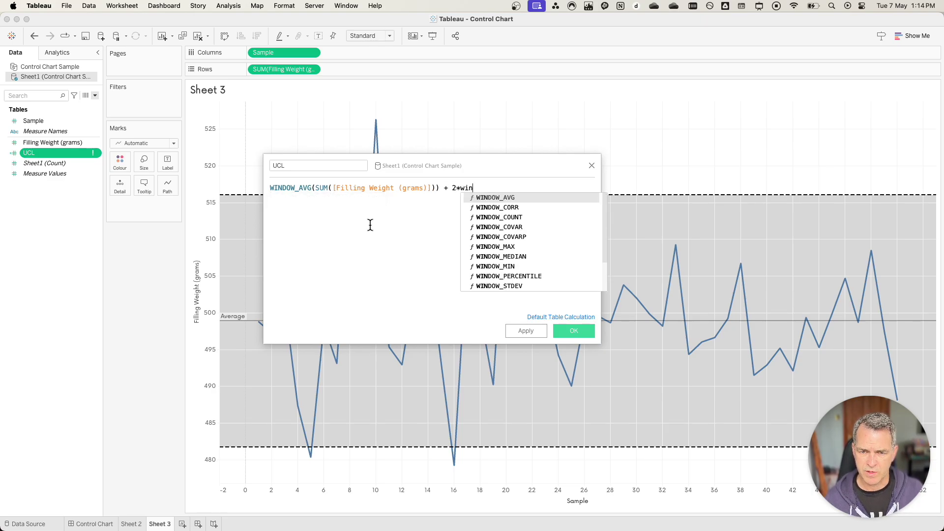
{"action": "double_click", "coordinate": [490, 285]}
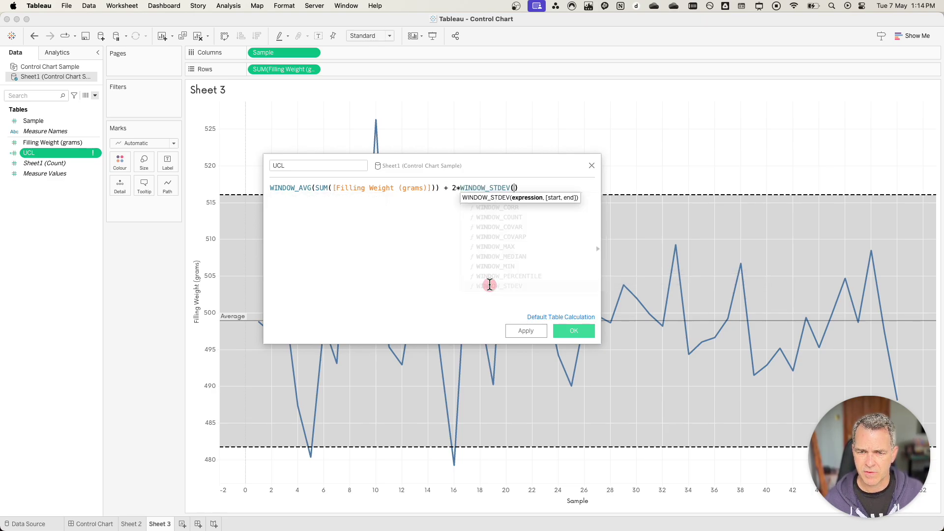
{"action": "type", "text": "SUM(fi"}
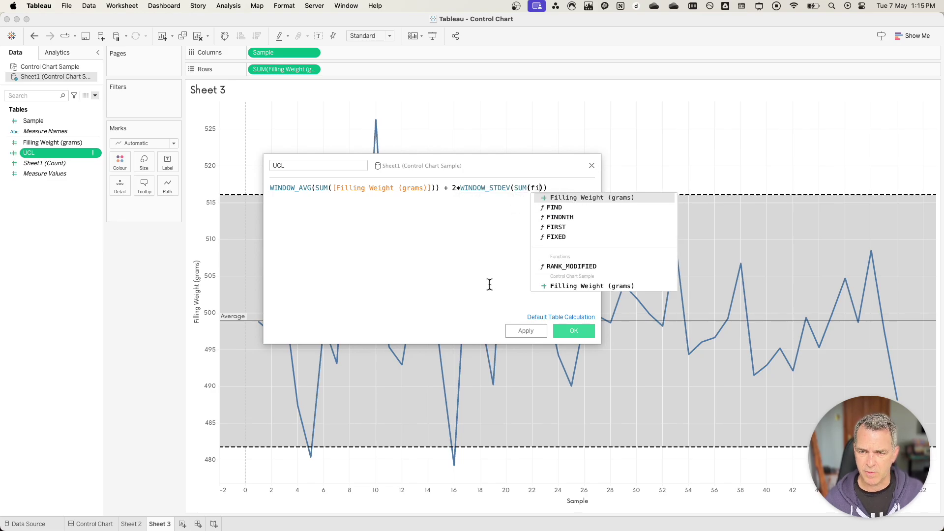
{"action": "key", "text": "Return"}
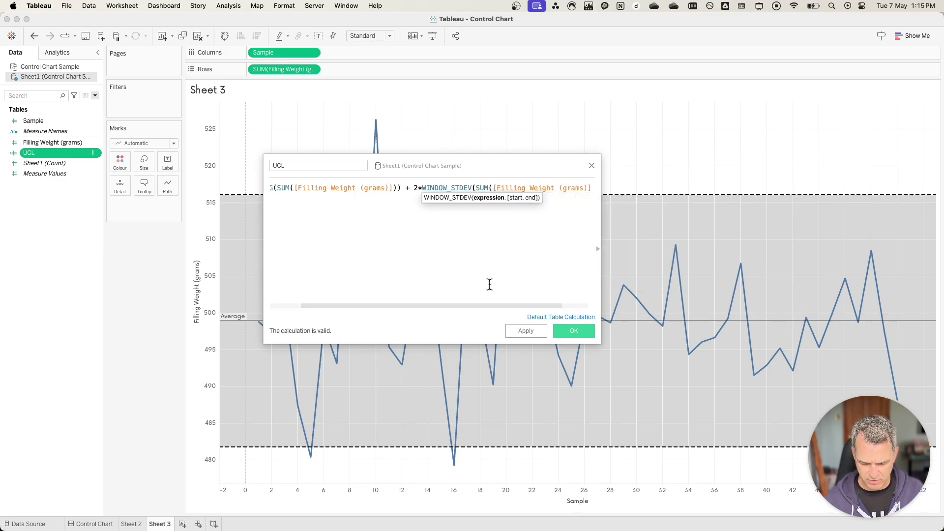
{"action": "key", "text": "Right"}
{"action": "key", "text": "Right"}
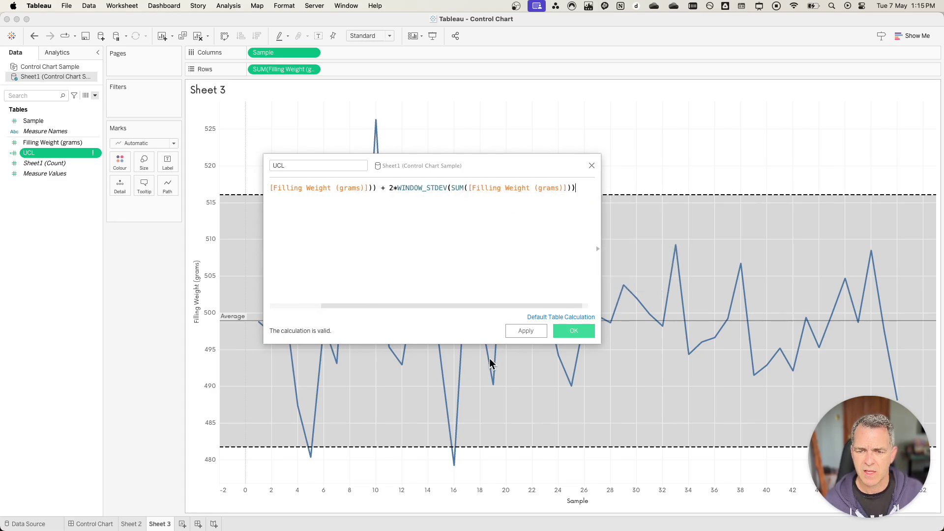
{"action": "left_click", "coordinate": [567, 335]}
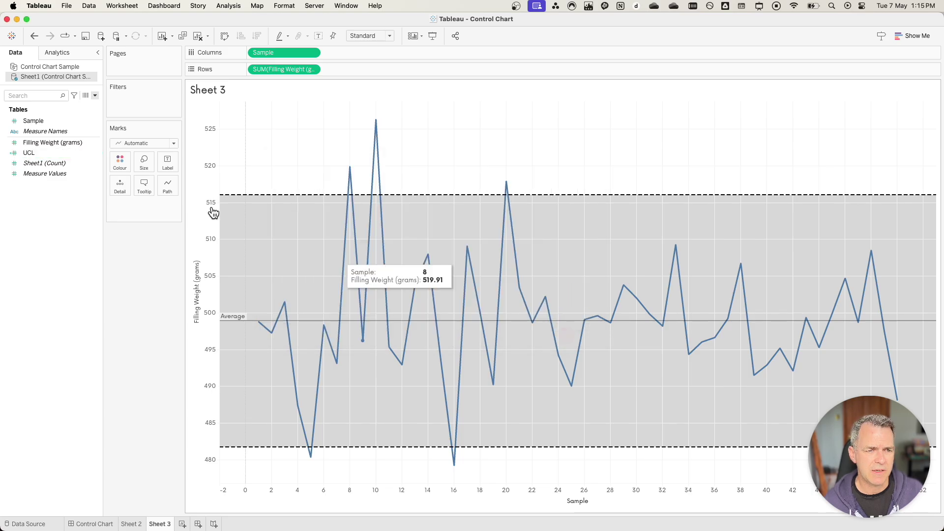
Duplicate the UCL field as LCL, subtracting instead of adding 2*WINDOW_STDEV in its formula, and save it.
{"action": "right_click", "coordinate": [47, 153]}
{"action": "left_click", "coordinate": [73, 203]}
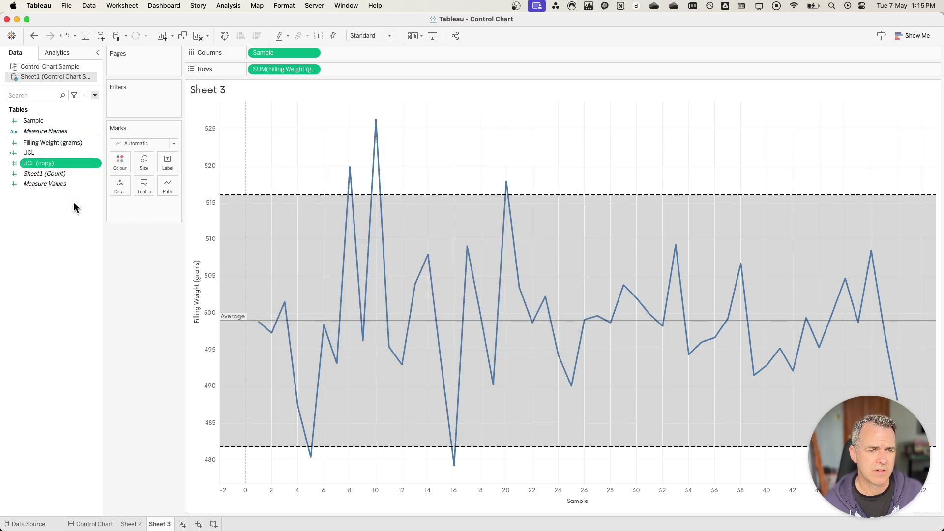
{"action": "right_click", "coordinate": [39, 162]}
{"action": "left_click", "coordinate": [55, 206]}
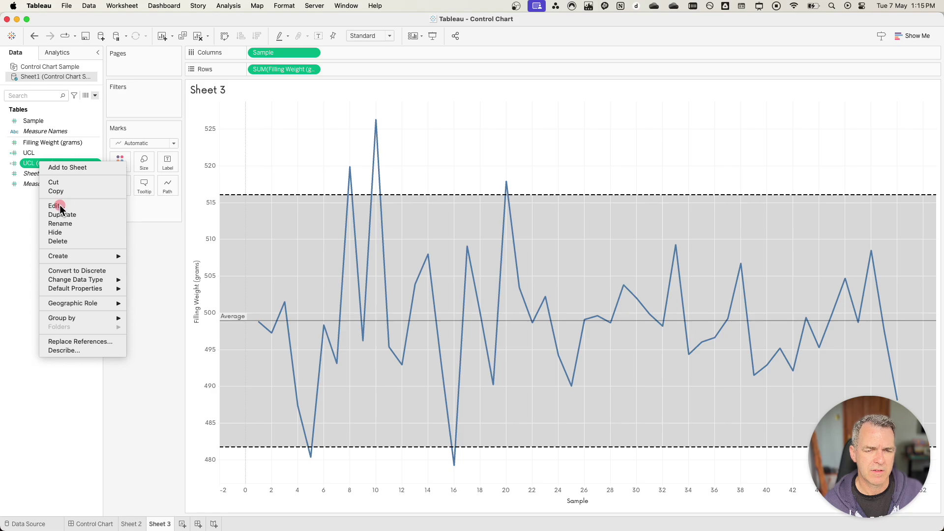
{"action": "type", "text": "LCL"}
{"action": "double_click", "coordinate": [377, 191]}
{"action": "key", "text": "BackSpace"}
{"action": "type", "text": "-"}
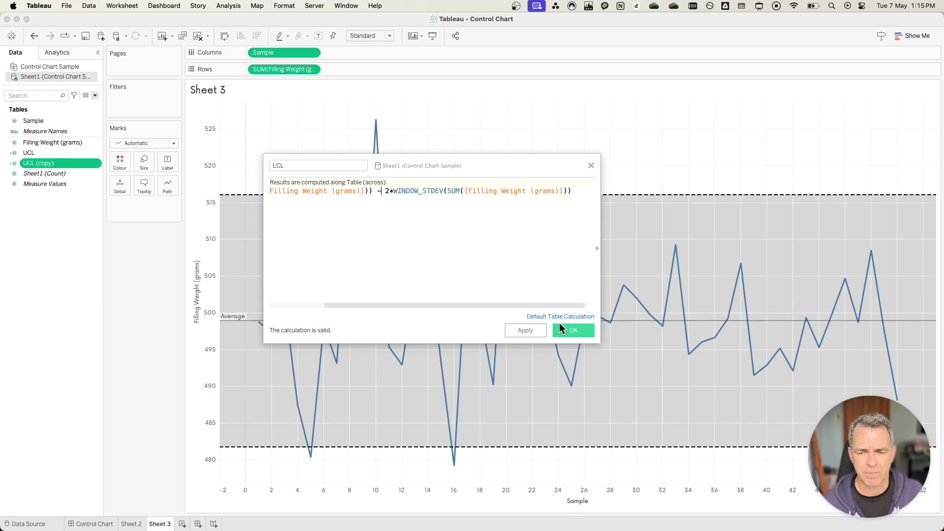
{"action": "left_click", "coordinate": [570, 331]}
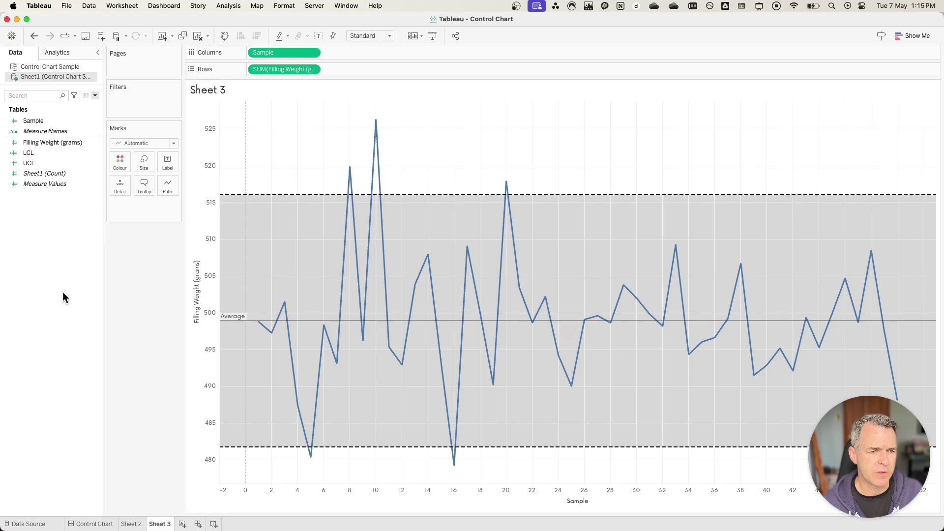
Create a calculated field named Outliers and begin its formula with IF SUM([Filling Weight (grams)]) > [UCL].
{"action": "right_click", "coordinate": [53, 212]}
{"action": "left_click", "coordinate": [77, 218]}
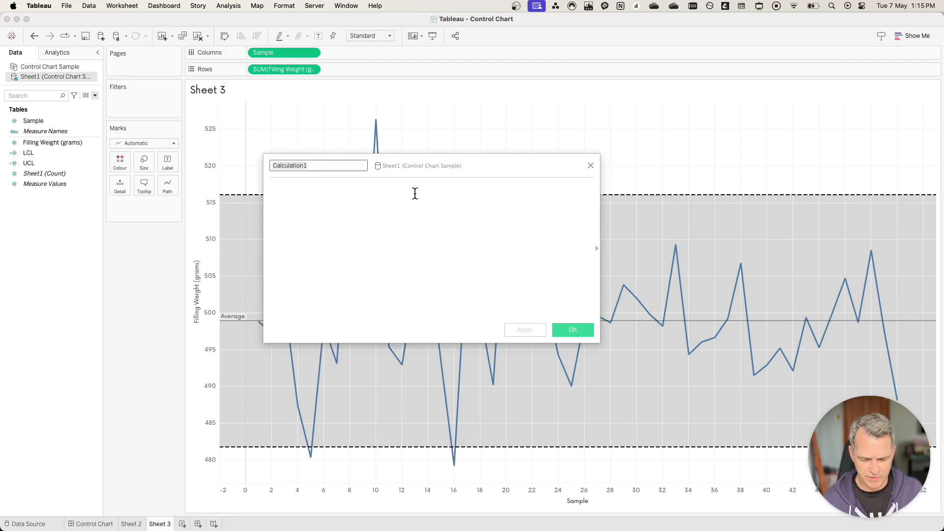
{"action": "type", "text": "Outlie"}
{"action": "type", "text": "rs"}
{"action": "left_click", "coordinate": [361, 220]}
{"action": "type", "text": "IF SUM(fi"}
{"action": "key", "text": "Return"}
{"action": "type", "text": ") >"}
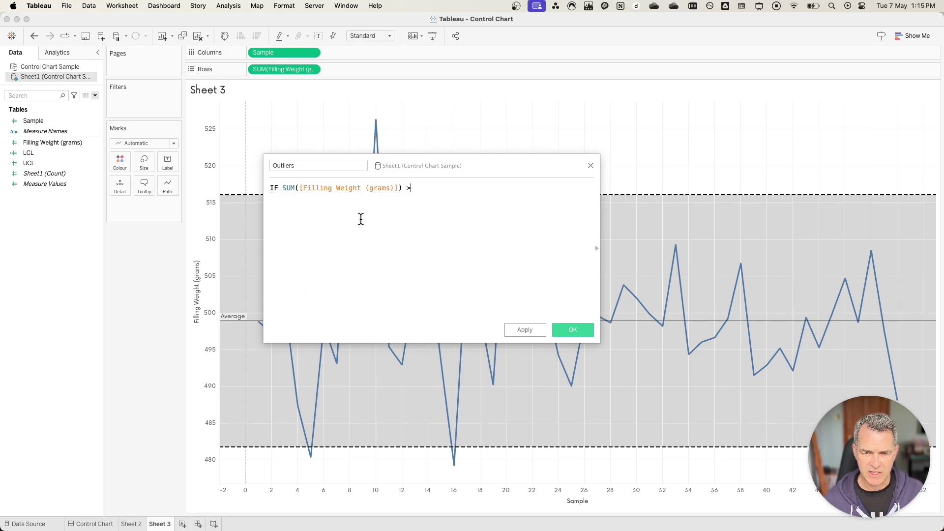
{"action": "type", "text": "u"}
{"action": "key", "text": "Return"}
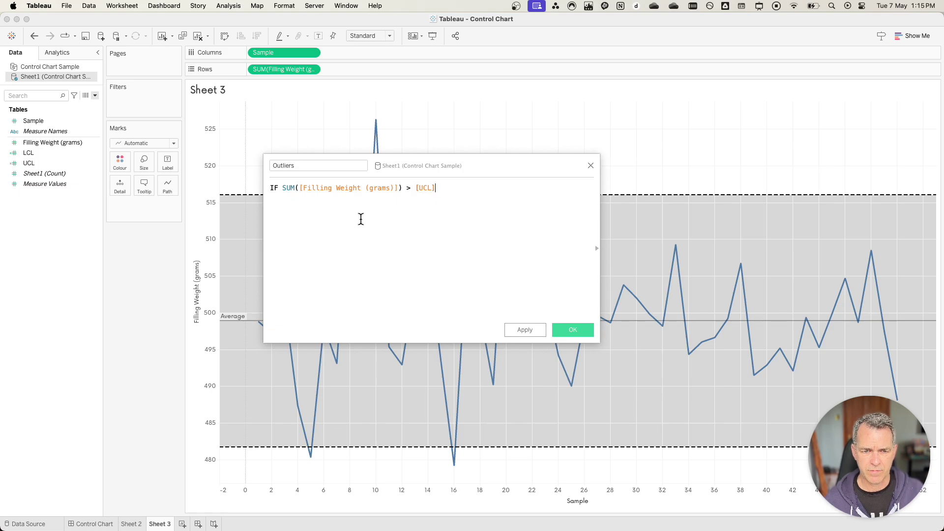
Complete the Outliers formula with OR SUM([Filling Weight (grams)]) < [LCL] THEN SUM([Filling Weight (grams)]) END and save the field.
{"action": "type", "text": "OR sum"}
{"action": "key", "text": "Return"}
{"action": "type", "text": "fi)"}
{"action": "key", "text": "Return"}
{"action": "type", "text": ") < lcl"}
{"action": "key", "text": "Return"}
{"action": "type", "text": "THEN sum"}
{"action": "key", "text": "Return"}
{"action": "type", "text": "fil"}
{"action": "key", "text": "Return"}
{"action": "key", "text": "Return"}
{"action": "type", "text": "end"}
{"action": "key", "text": "Return"}
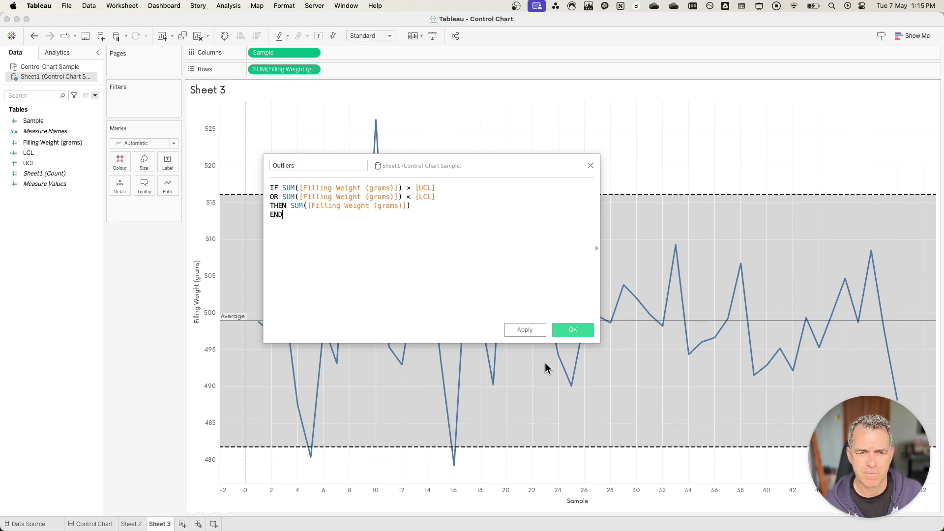
{"action": "left_click", "coordinate": [570, 330]}
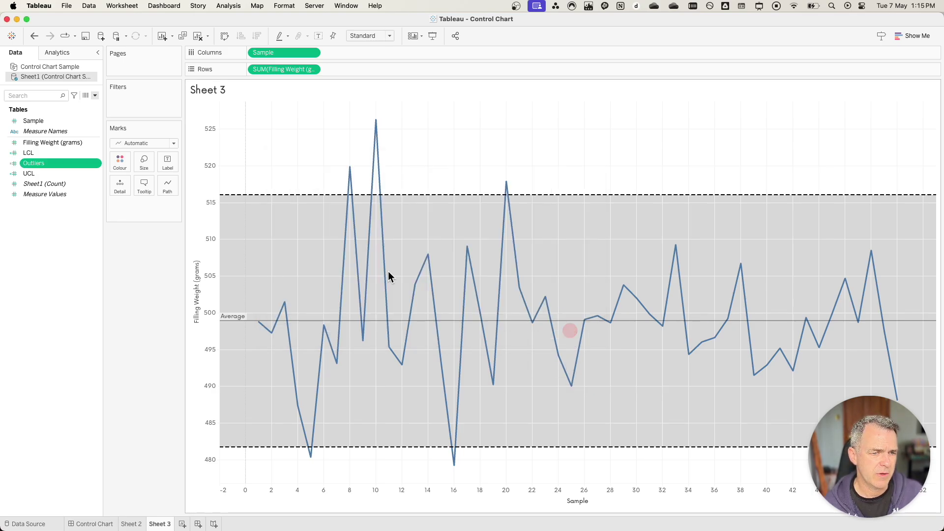
Add Outliers to the chart as a dual axis synchronised with the Filling Weight axis.
{"action": "left_click_drag", "start_coordinate": [27, 163], "coordinate": [905, 232]}
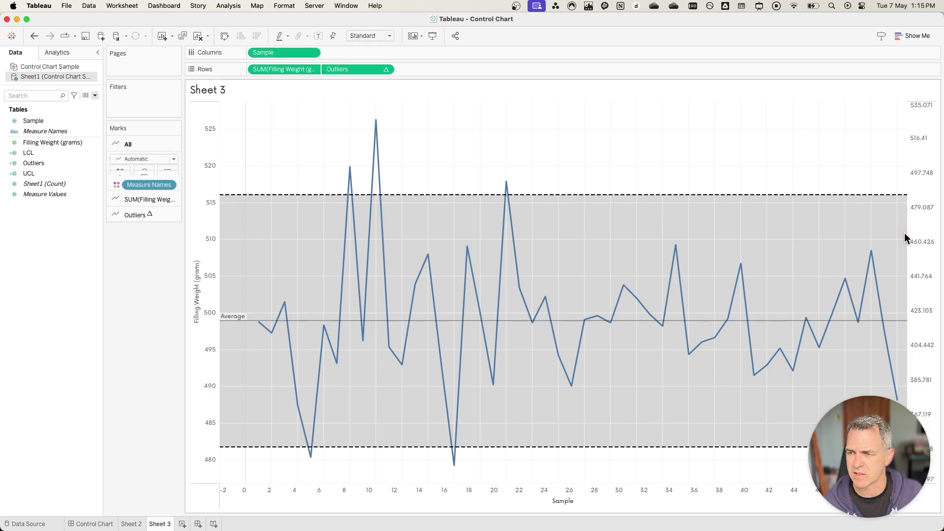
{"action": "right_click", "coordinate": [845, 217]}
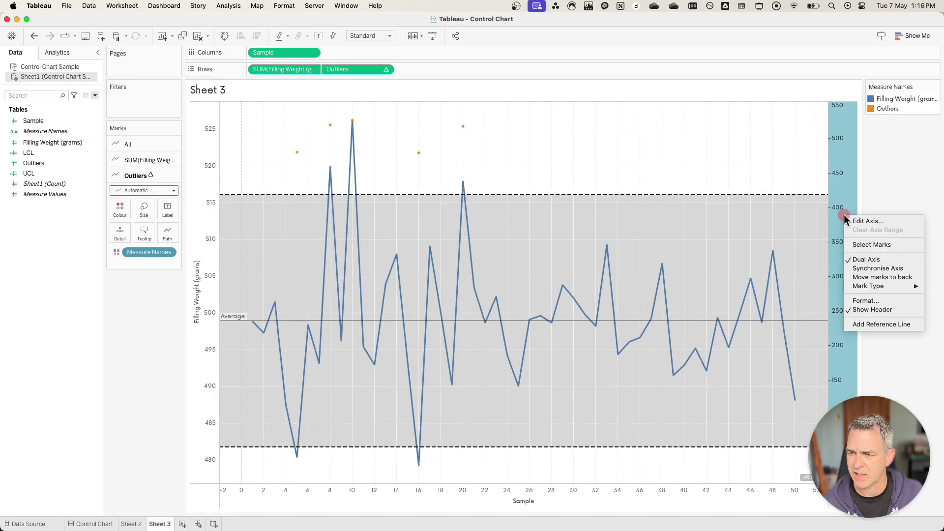
{"action": "left_click", "coordinate": [865, 267]}
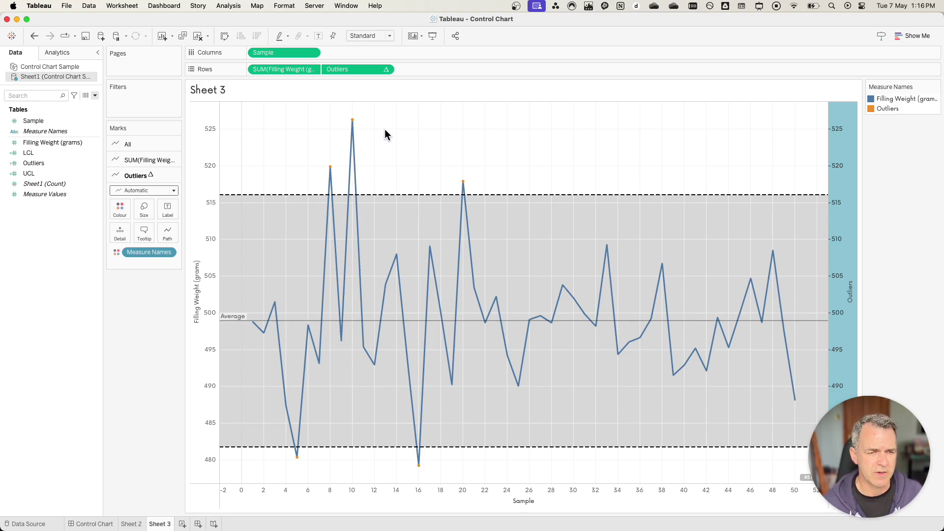
Show the Outliers marks as circles and remove Measure Names from the colour of all marks.
{"action": "left_click", "coordinate": [128, 191]}
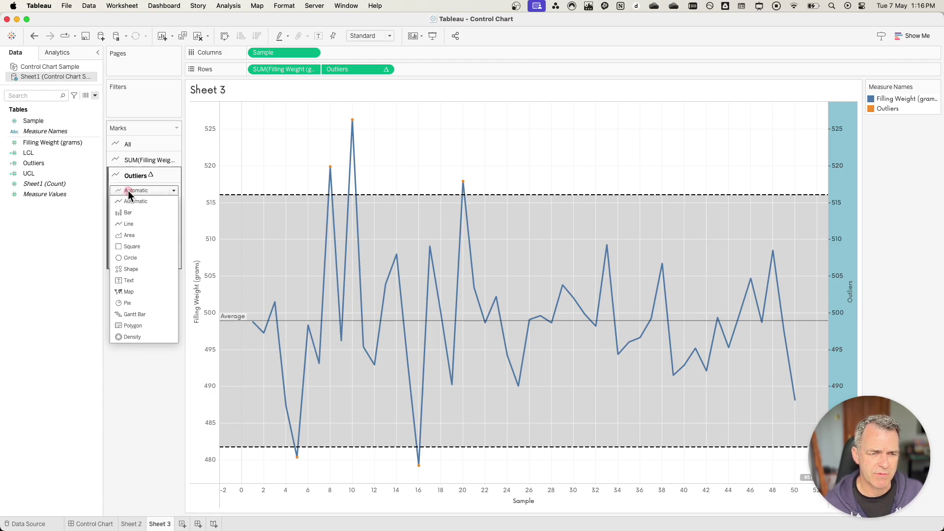
{"action": "left_click", "coordinate": [130, 258]}
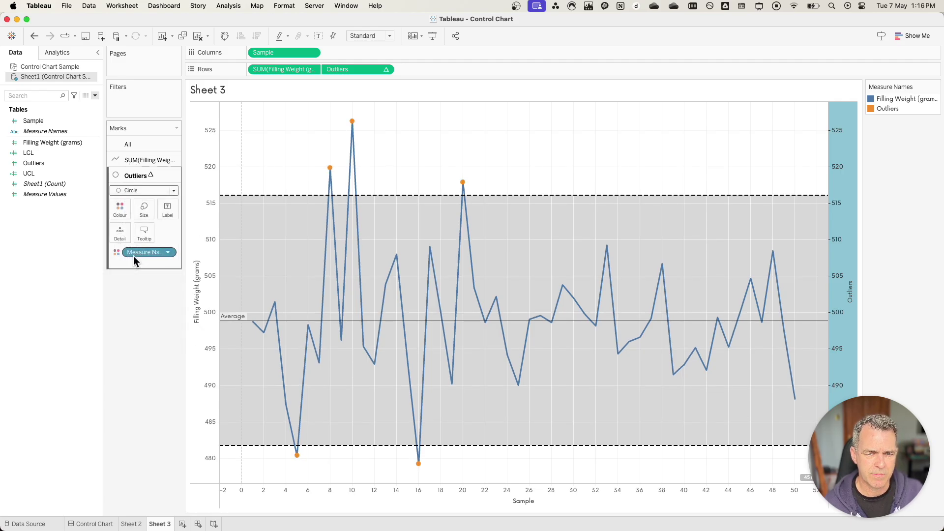
{"action": "left_click", "coordinate": [129, 145]}
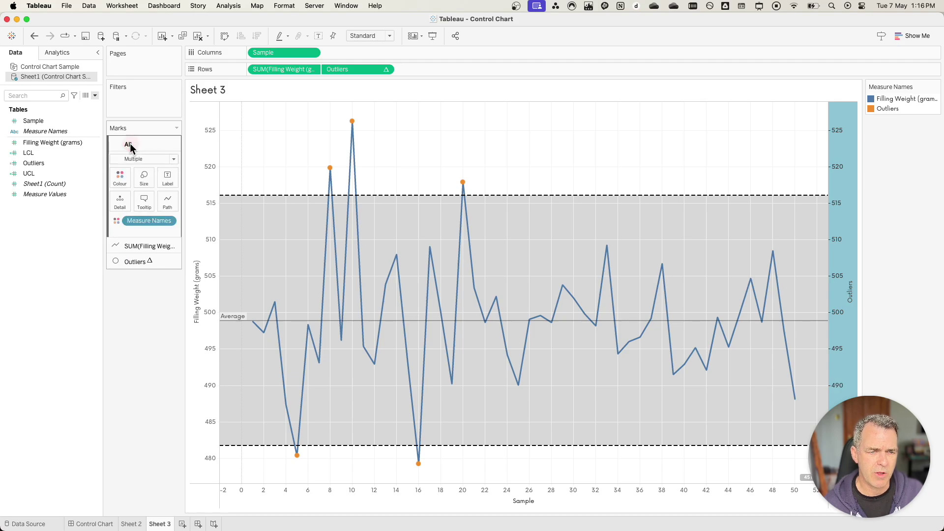
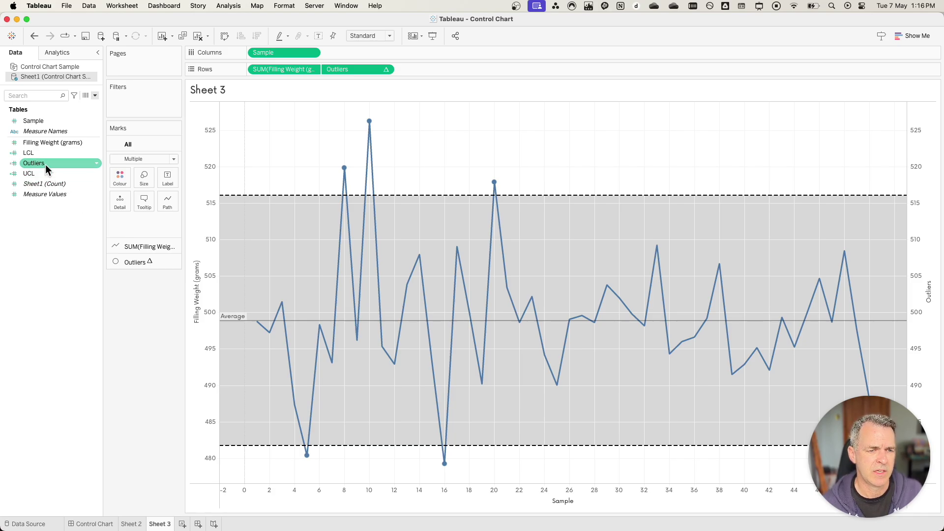
Duplicate the Outliers field and rename the copy Status in its calculation editor.
{"action": "right_click", "coordinate": [45, 164]}
{"action": "left_click", "coordinate": [70, 218]}
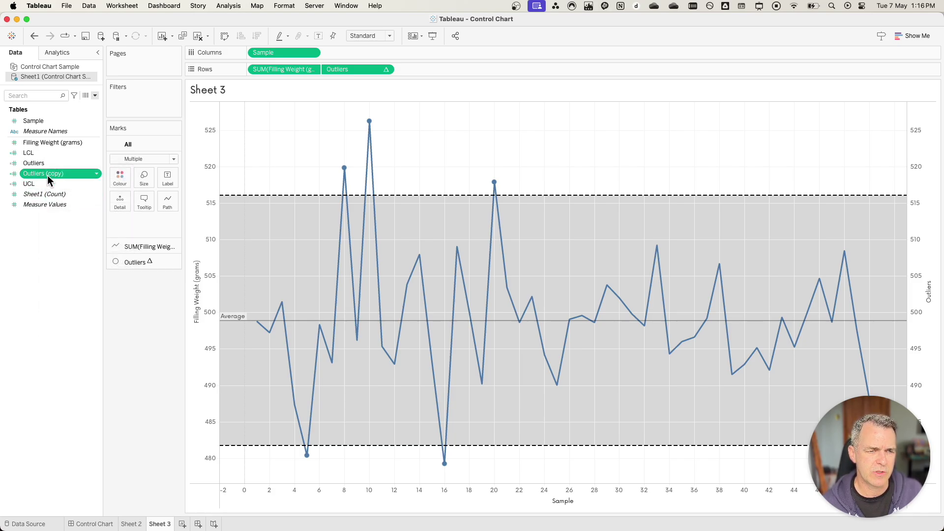
{"action": "right_click", "coordinate": [48, 173]}
{"action": "left_click", "coordinate": [63, 217]}
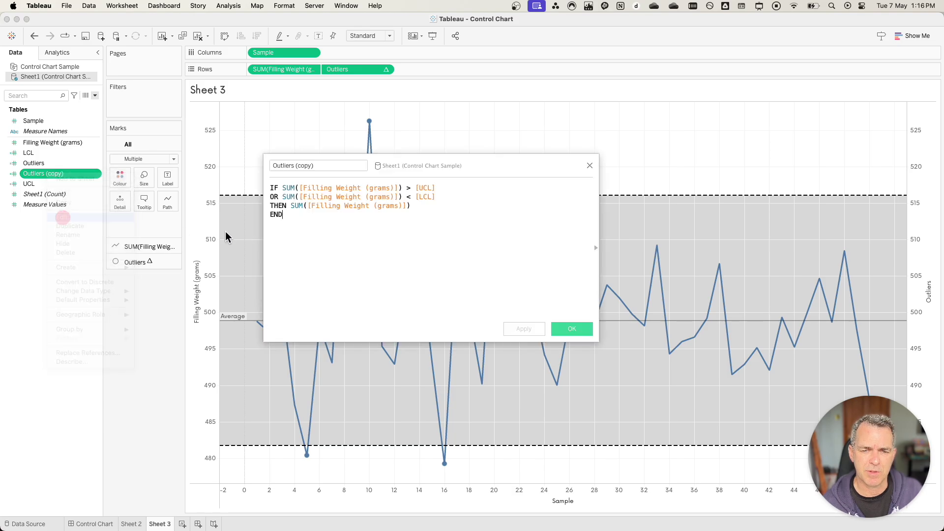
{"action": "triple_click", "coordinate": [330, 166]}
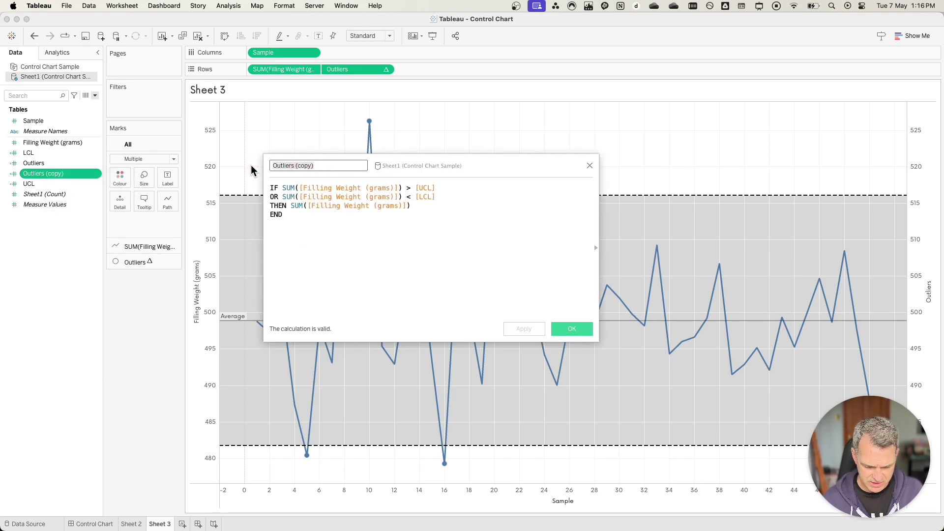
{"action": "type", "text": "Status"}
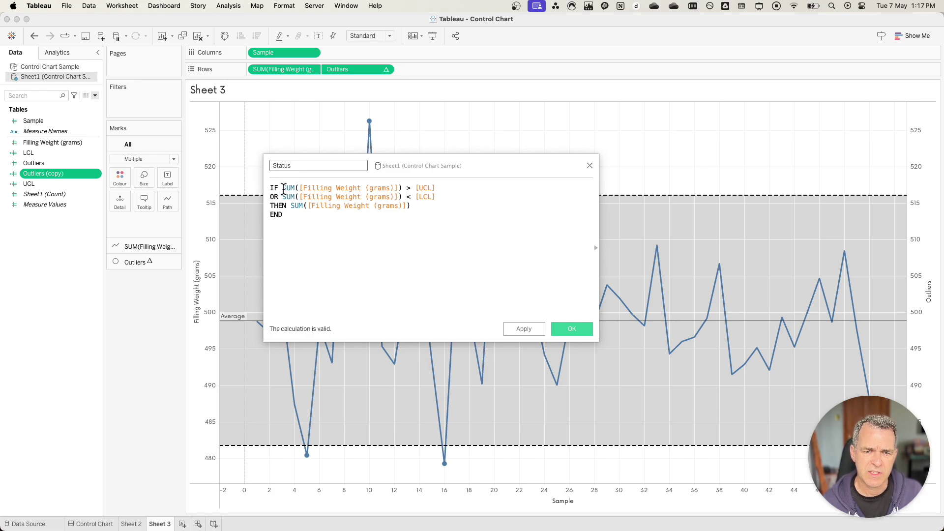
Make the first condition of the Status formula return 'Above Threshold' when the filling weight exceeds [UCL].
{"action": "left_click", "coordinate": [439, 189]}
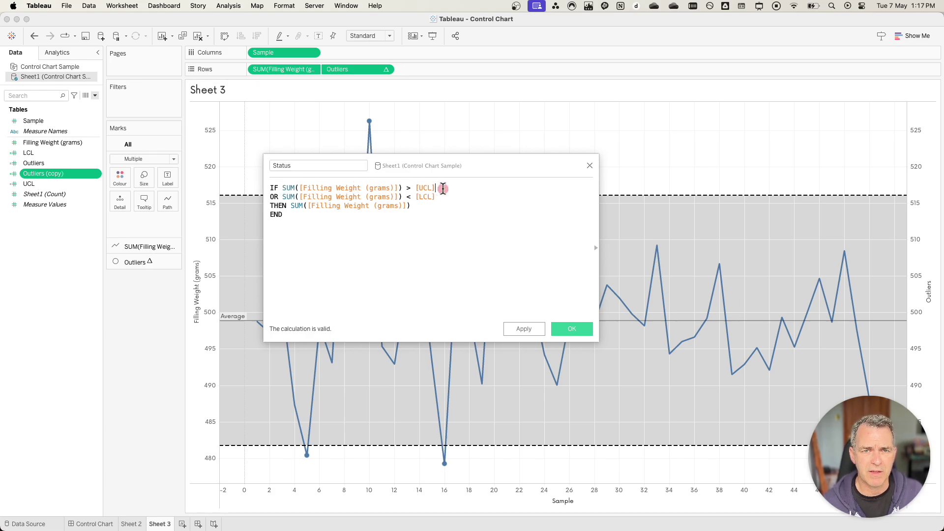
{"action": "type", "text": "THEN "}
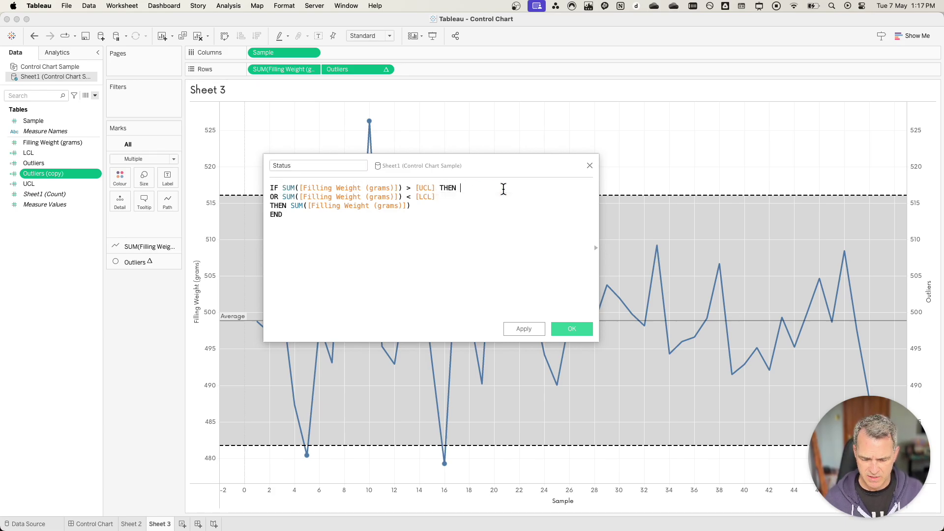
{"action": "type", "text": "'Abvoe"}
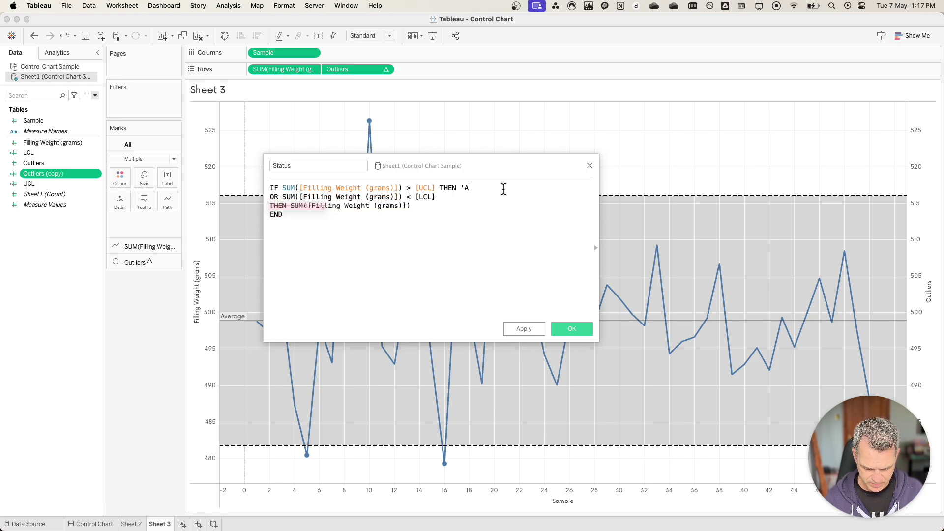
{"action": "key", "text": "BackSpace"}
{"action": "key", "text": "BackSpace"}
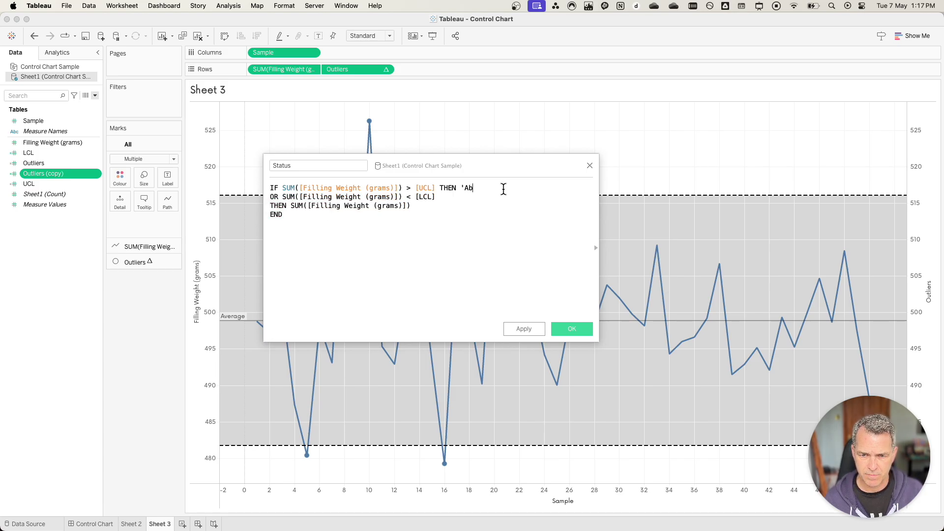
{"action": "type", "text": "ove Thresh"}
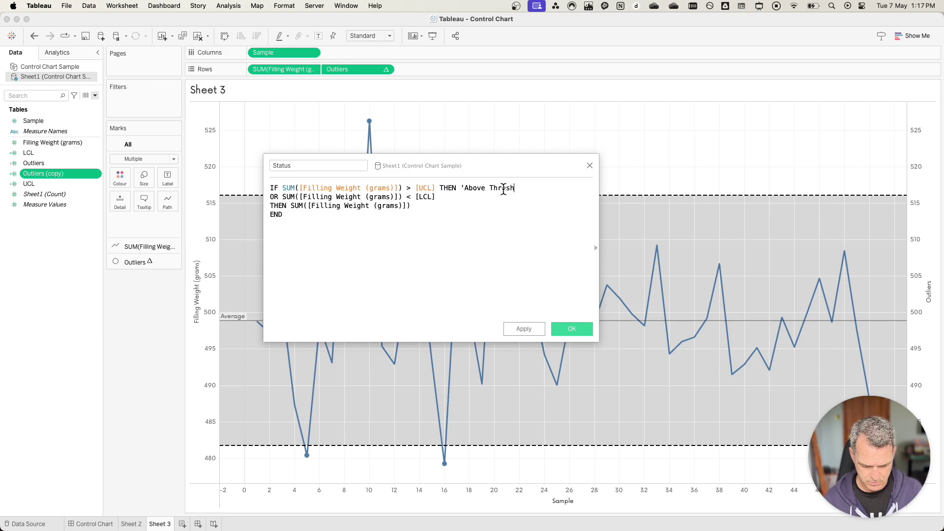
{"action": "type", "text": "old'"}
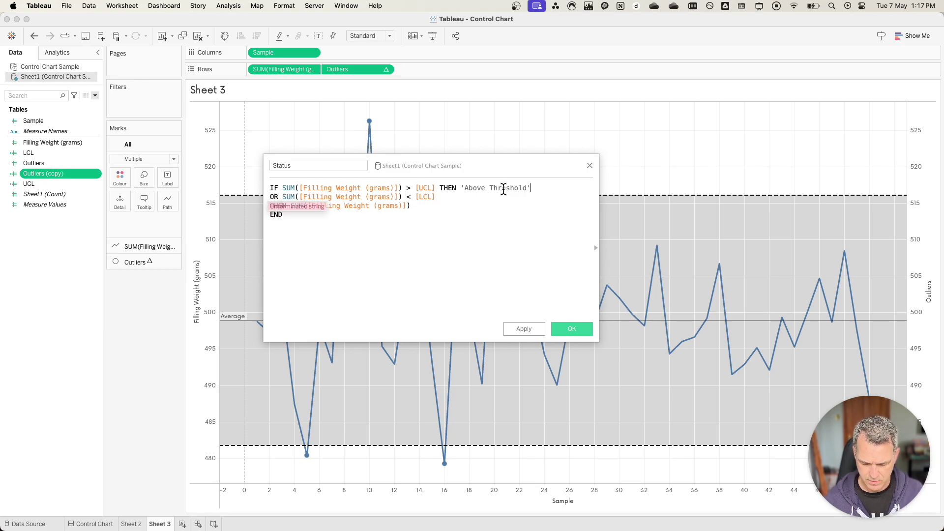
Turn the OR condition of the Status formula into an ELSEIF that returns 'Below Threshold' for weights under [LCL].
{"action": "double_click", "coordinate": [274, 196]}
{"action": "type", "text": "ELSE"}
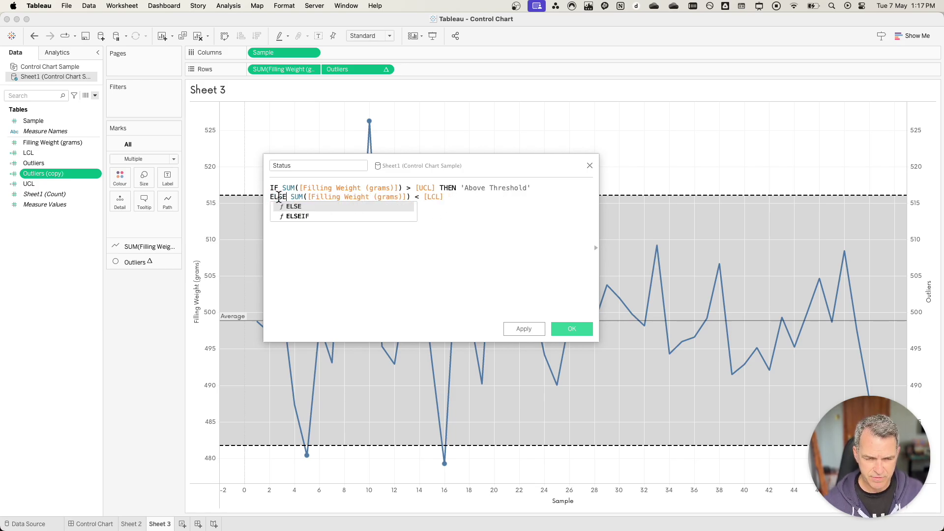
{"action": "key", "text": "Down"}
{"action": "key", "text": "Return"}
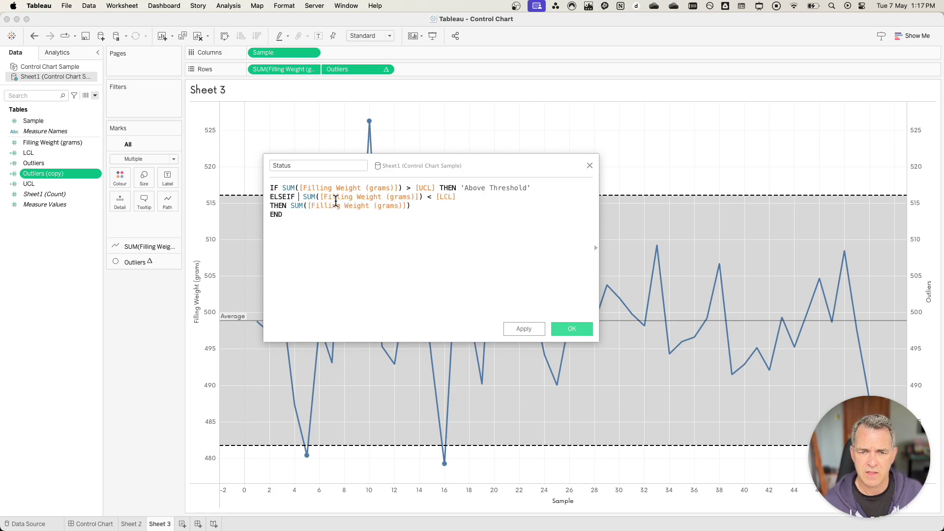
{"action": "left_click", "coordinate": [491, 197]}
{"action": "type", "text": "THEN '"}
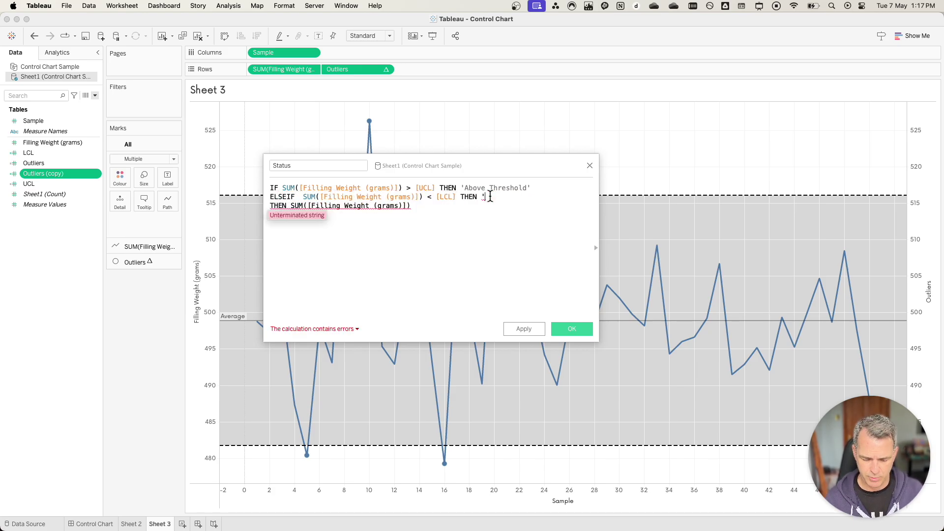
{"action": "type", "text": "Below Thres"}
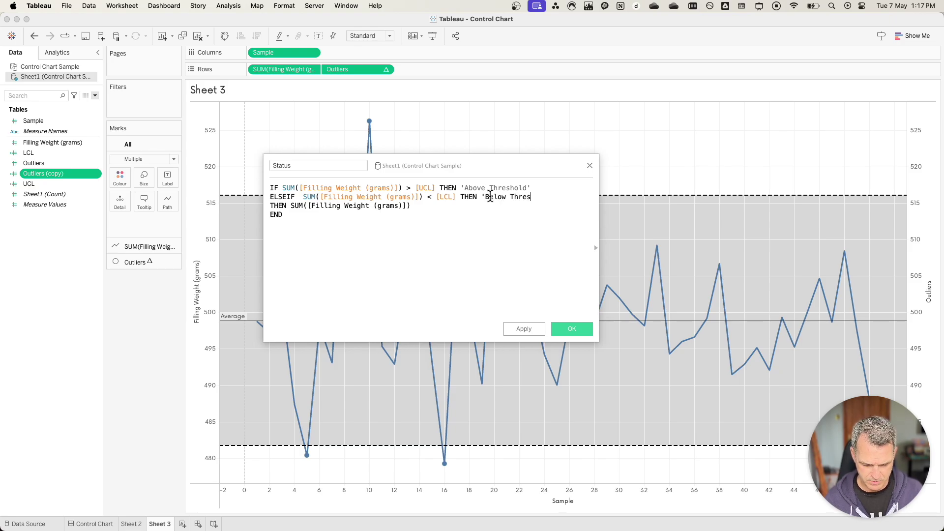
{"action": "type", "text": "hold"}
{"action": "type", "text": "'"}
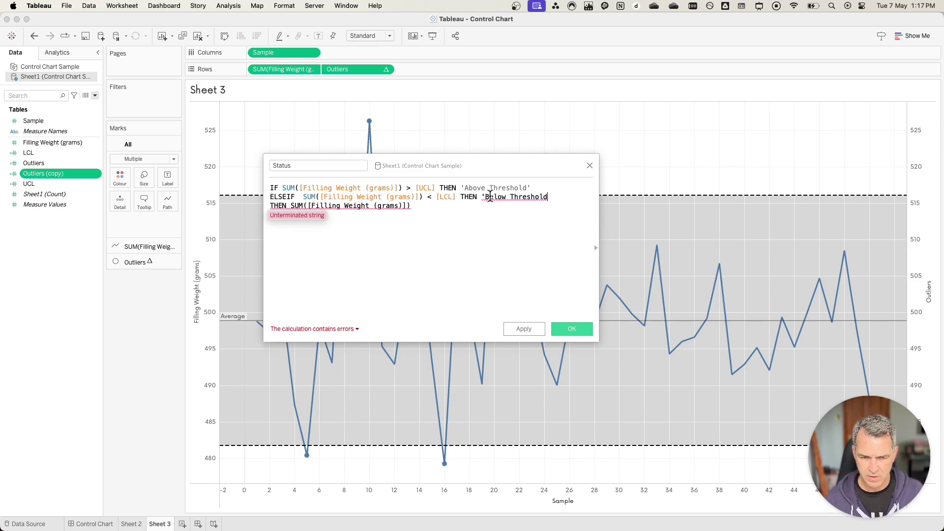
Replace the last THEN line of the Status formula with ELSE 'Within Threshold' and save the field.
{"action": "key", "text": "Down"}
{"action": "key", "text": "shift+Home"}
{"action": "key", "text": "BackSpace"}
{"action": "type", "text": "ELSE"}
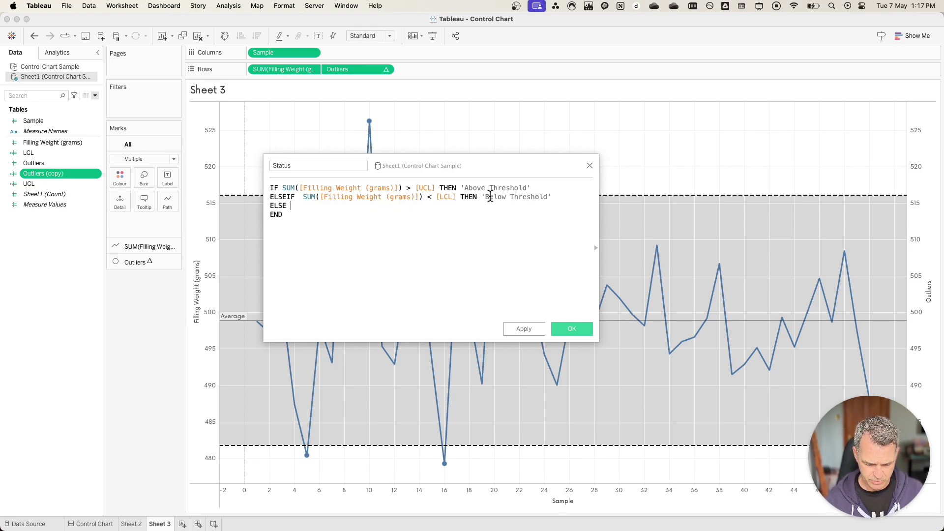
{"action": "type", "text": " 'Within"}
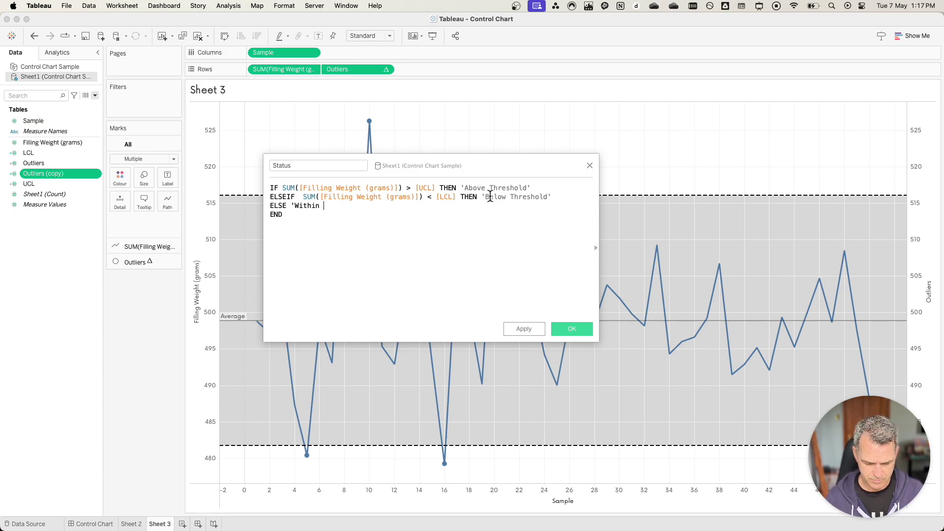
{"action": "type", "text": " Threshold'"}
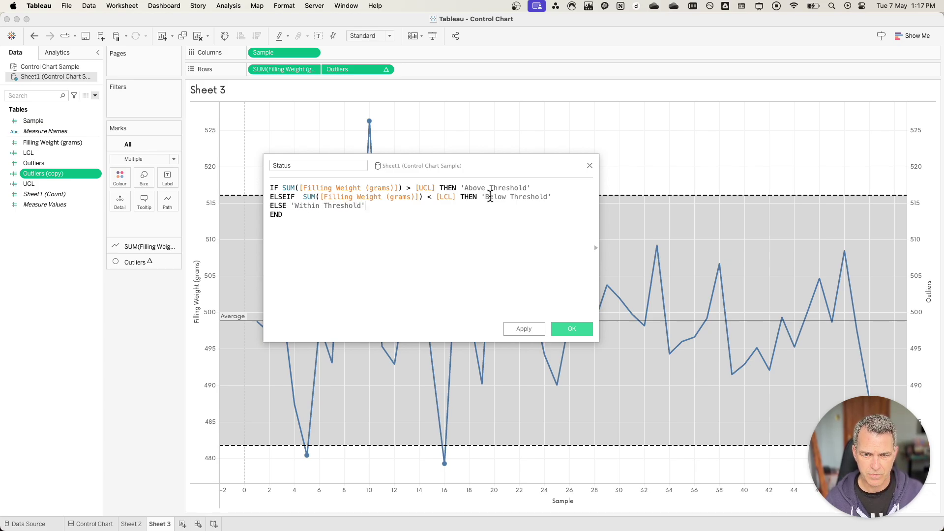
{"action": "left_click", "coordinate": [567, 328]}
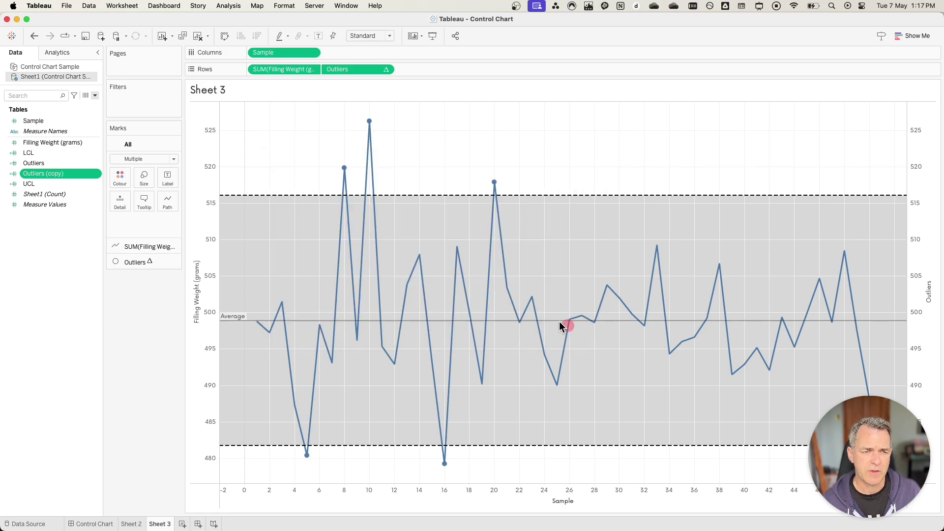
Colour the Outliers circles by the Status field.
{"action": "left_click", "coordinate": [143, 261]}
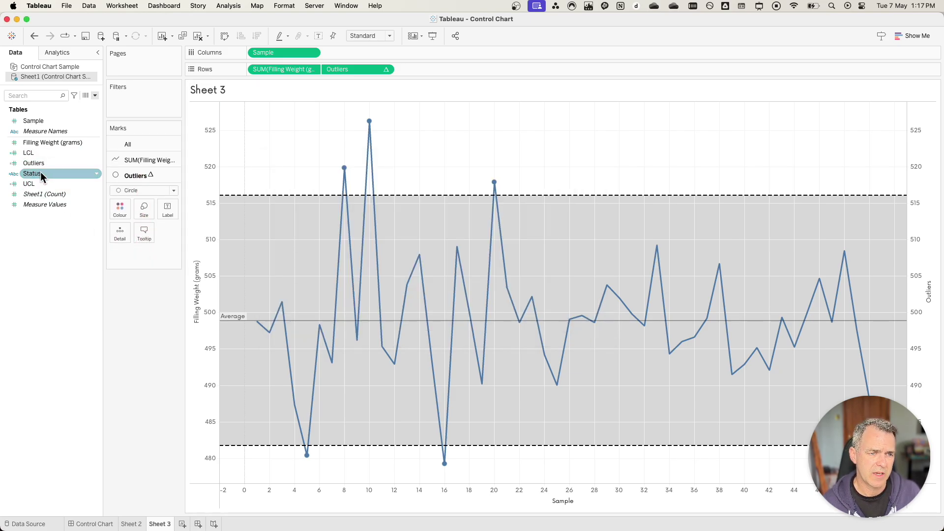
{"action": "left_click_drag", "start_coordinate": [40, 174], "coordinate": [120, 211]}
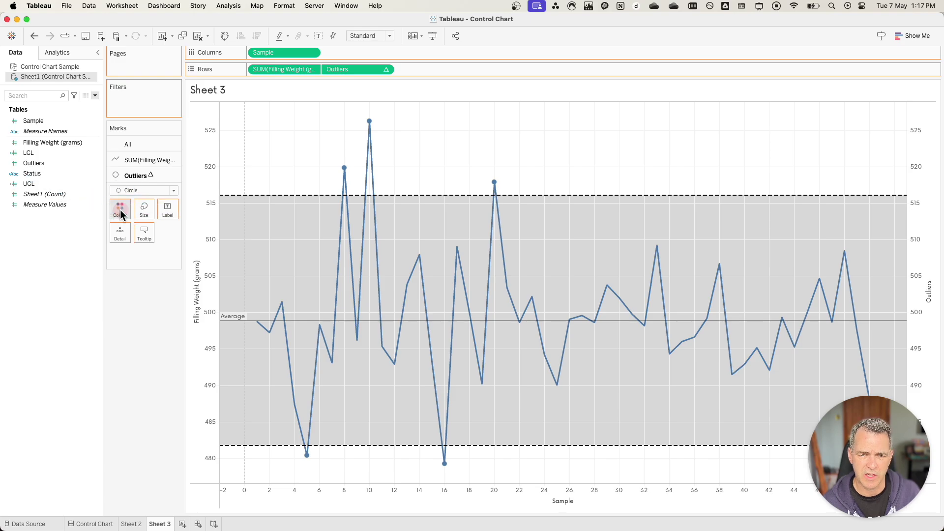